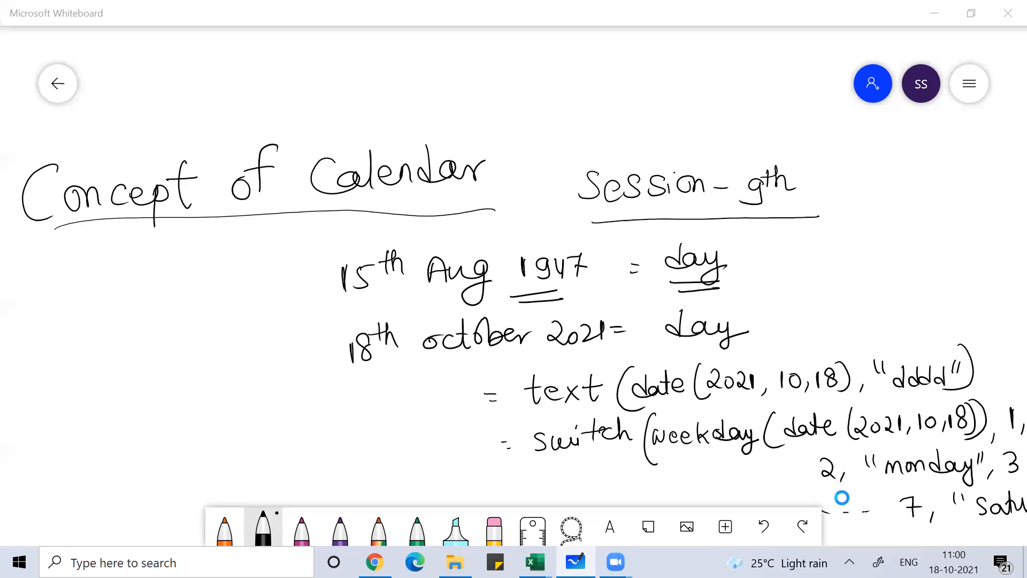
Step: Examine the handwritten TEXT and SWITCH weekday formulas for 18th October 2021 on the whiteboard
scroll(842, 497, "right", 2)
scroll(842, 497, "down", 1)
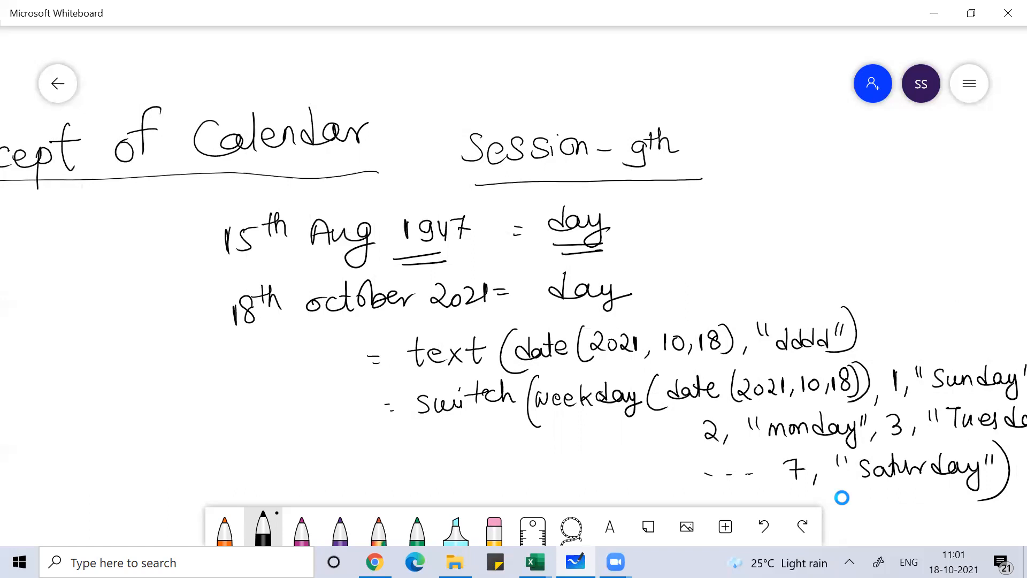
scroll(842, 497, "right", 2)
scroll(842, 498, "down", 1)
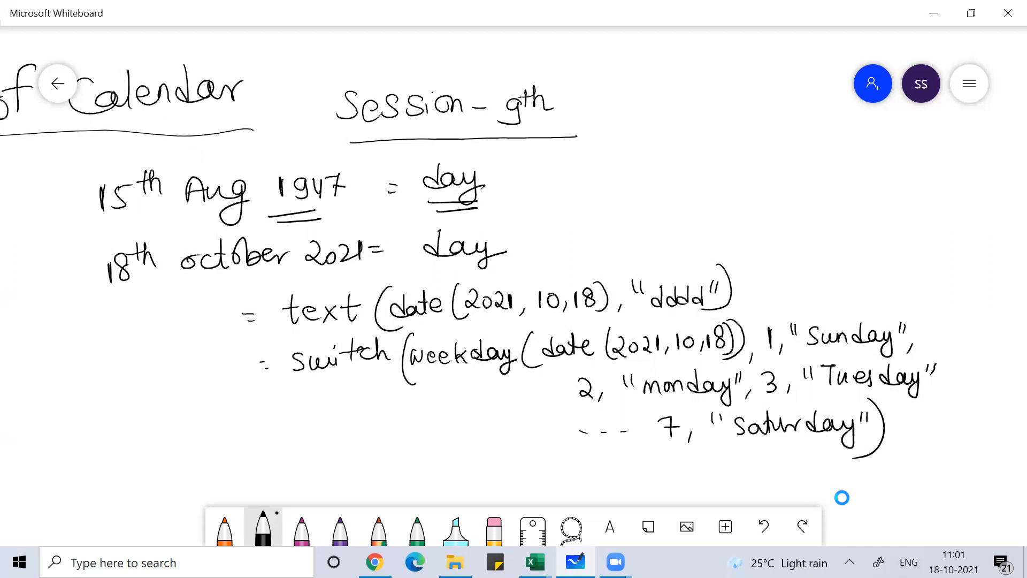
Step: Switch to the SalesReport1 workbook in Excel and create a new blank workbook
key("alt+Tab")
key("alt+Tab")
key("alt+Tab")
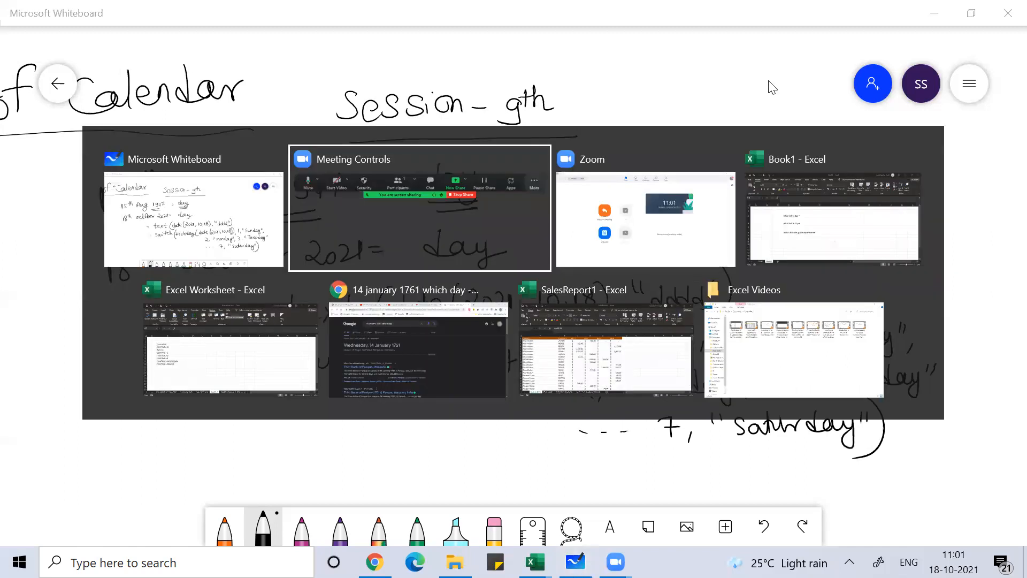
key("alt+Tab")
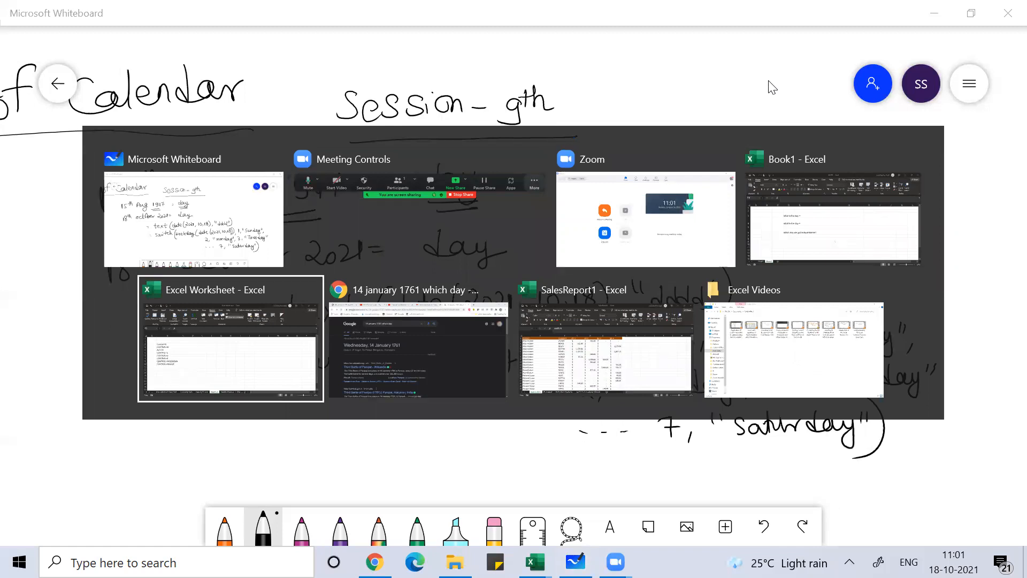
key("alt+Tab")
key("alt+Tab")
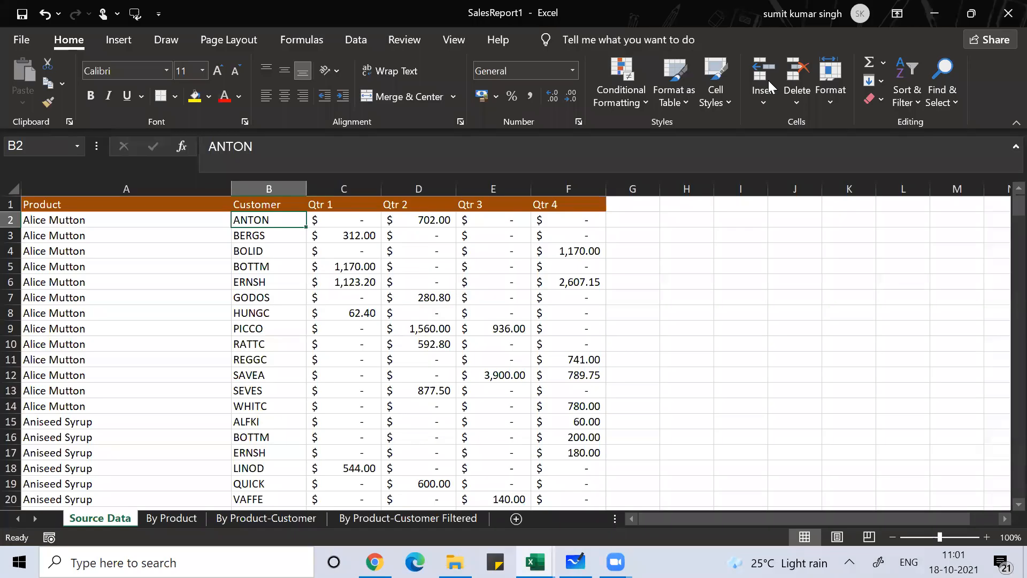
key("ctrl+n")
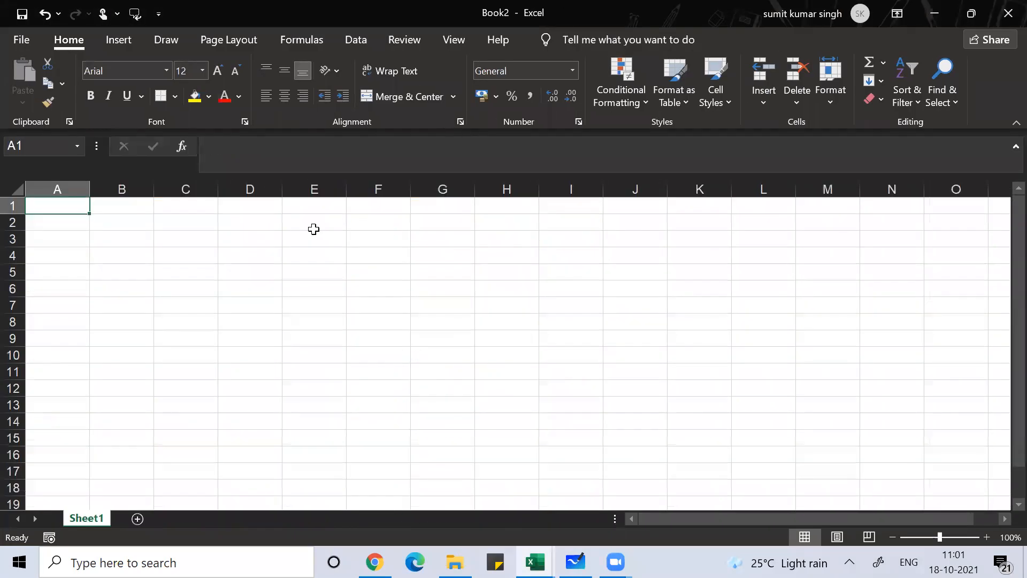
Step: Enter the formula =TEXT(TODAY(),"dddd") in cell D2 to return the current weekday name
left_click(259, 227)
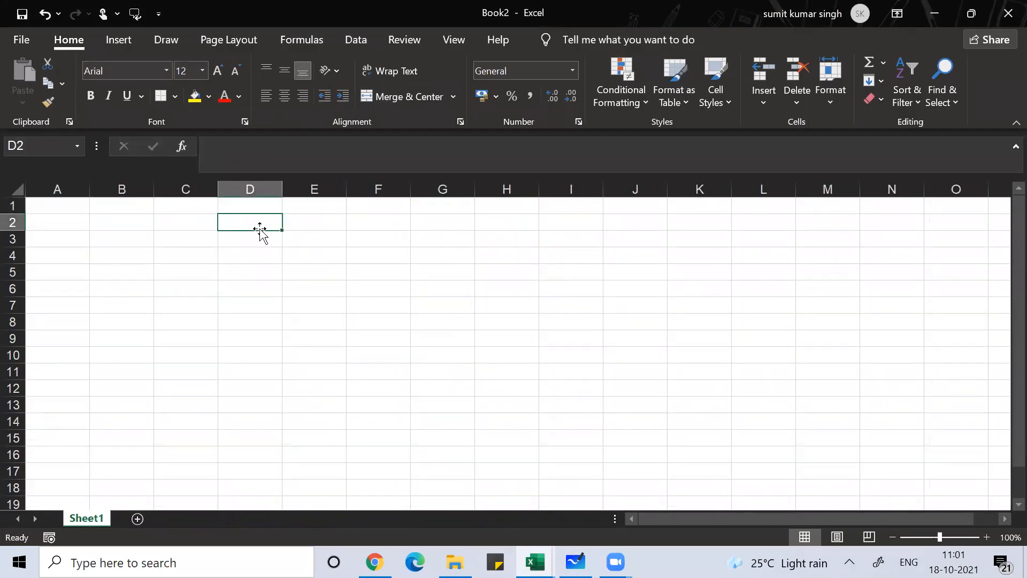
type("W")
key("BackSpace")
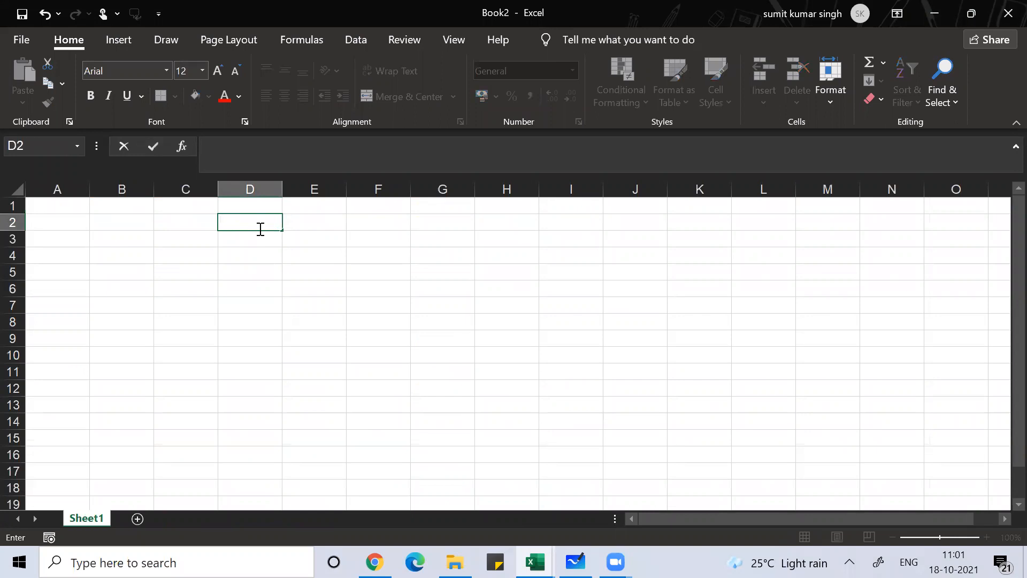
type("=tex")
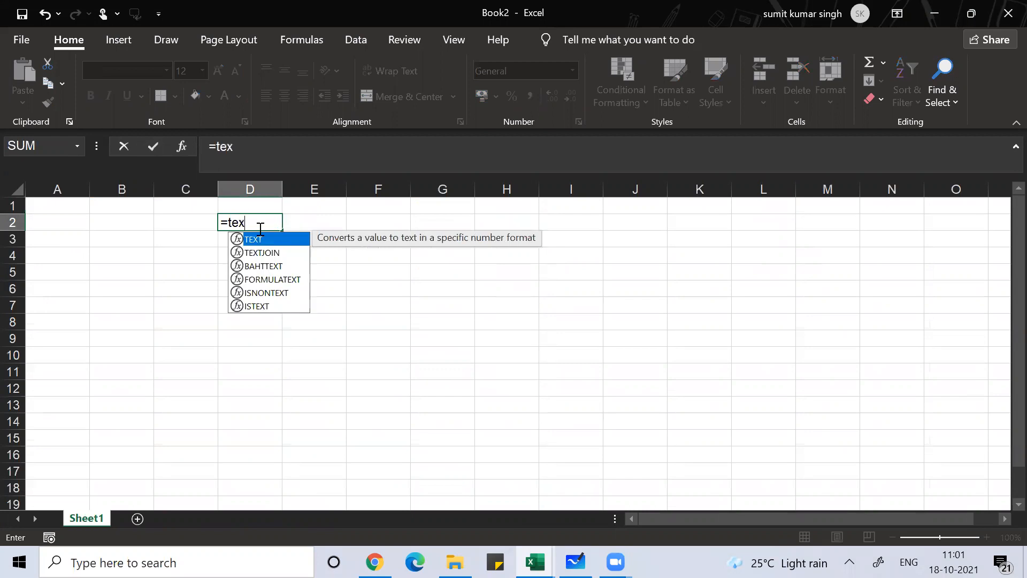
type("t(today")
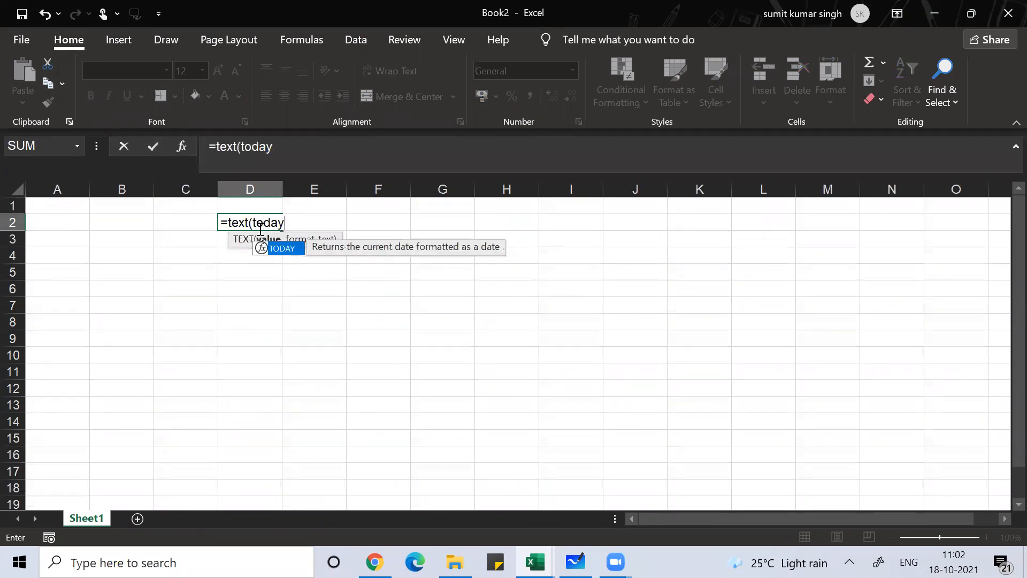
type("()")
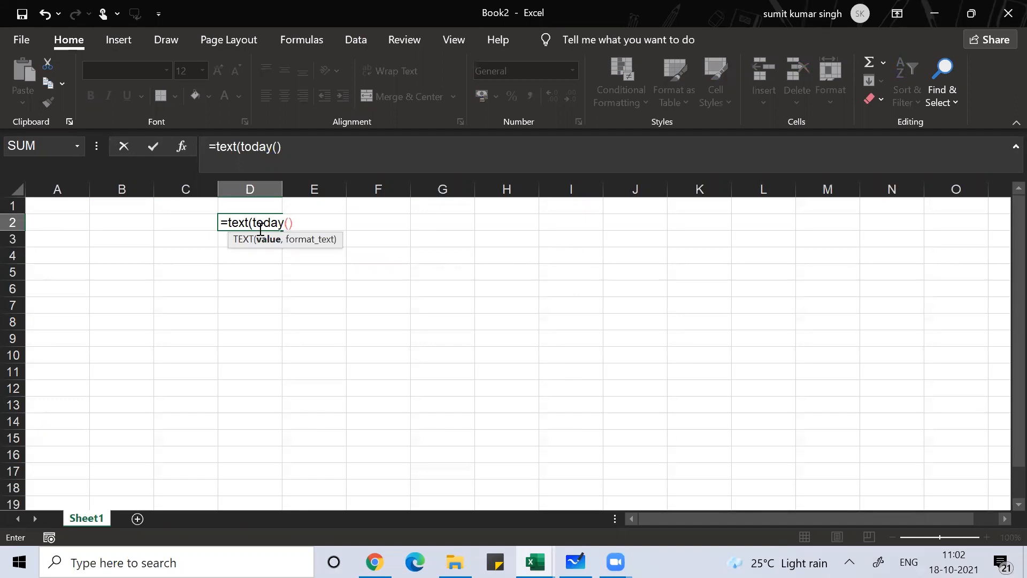
type(",\"dddd\")")
key("Return")
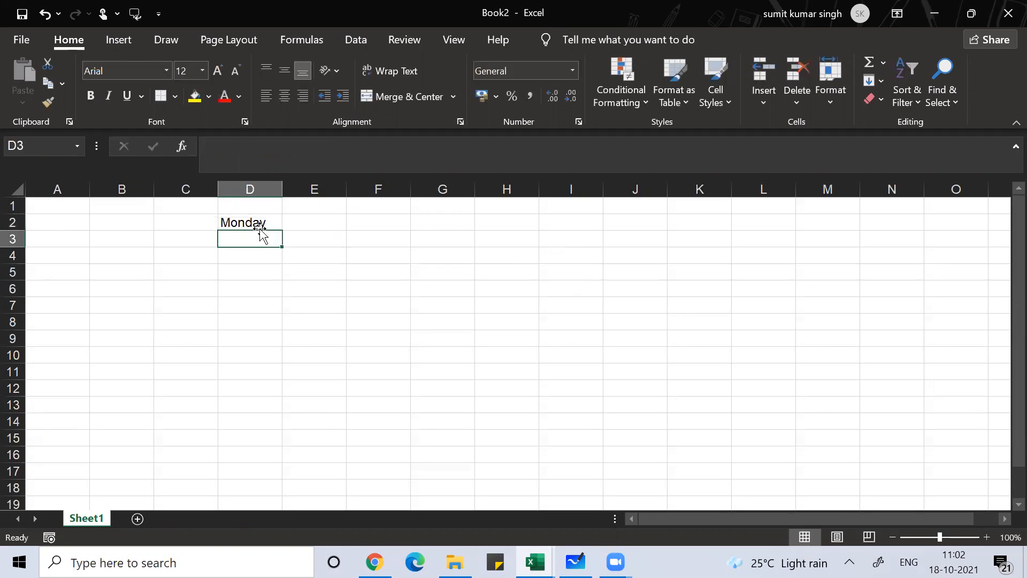
Step: Increase the font size of cell D2 to 18 and review its formula in the cell
key("Up")
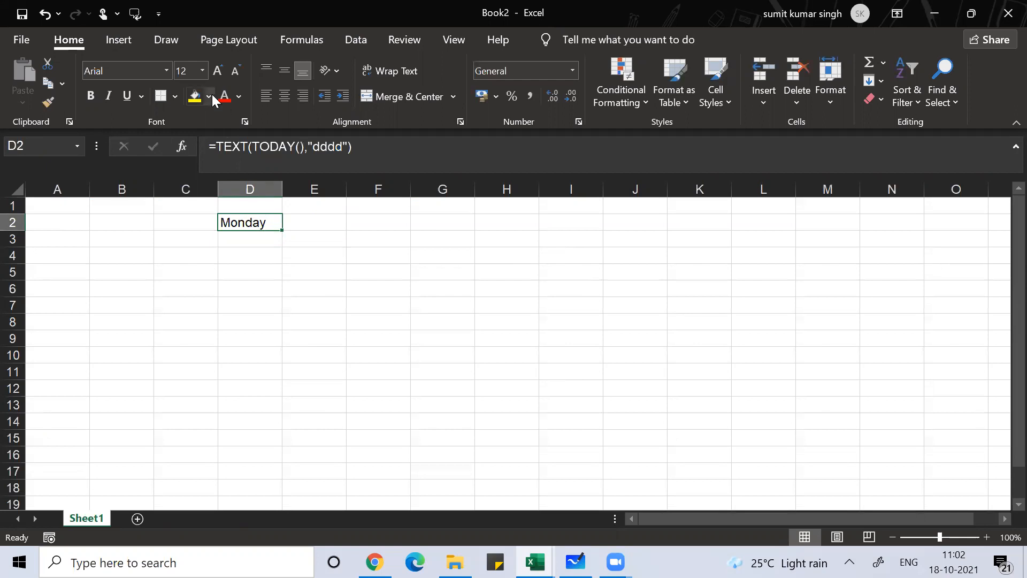
key("ctrl+shift+period")
key("ctrl+shift+period")
key("ctrl+shift+period")
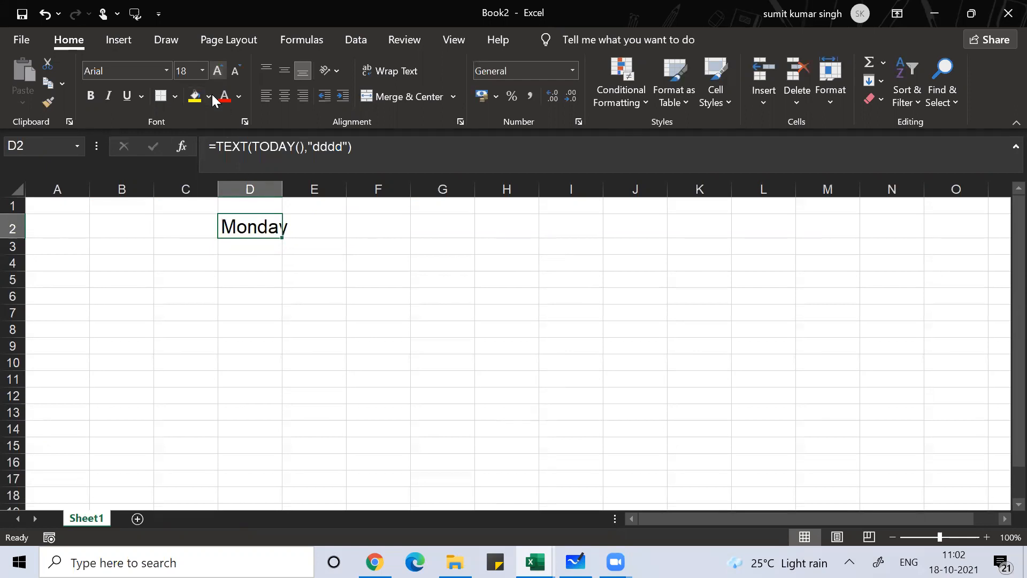
key("F2")
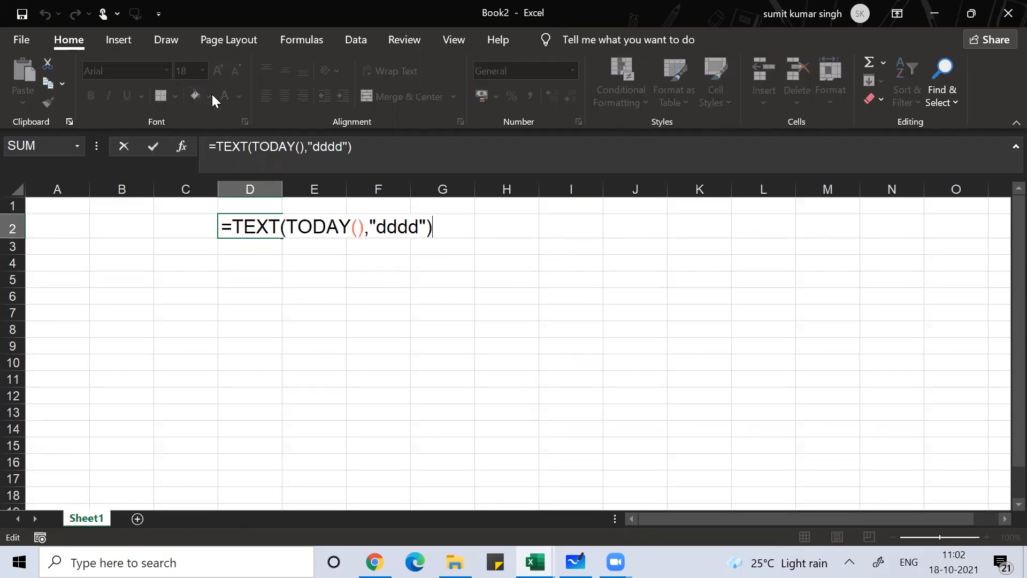
key("Return")
Step: Start a SWITCH formula in cell D4 with WEEKDAY(TODAY()) as its expression
key("Down")
key("Up")
key("Down")
type("=")
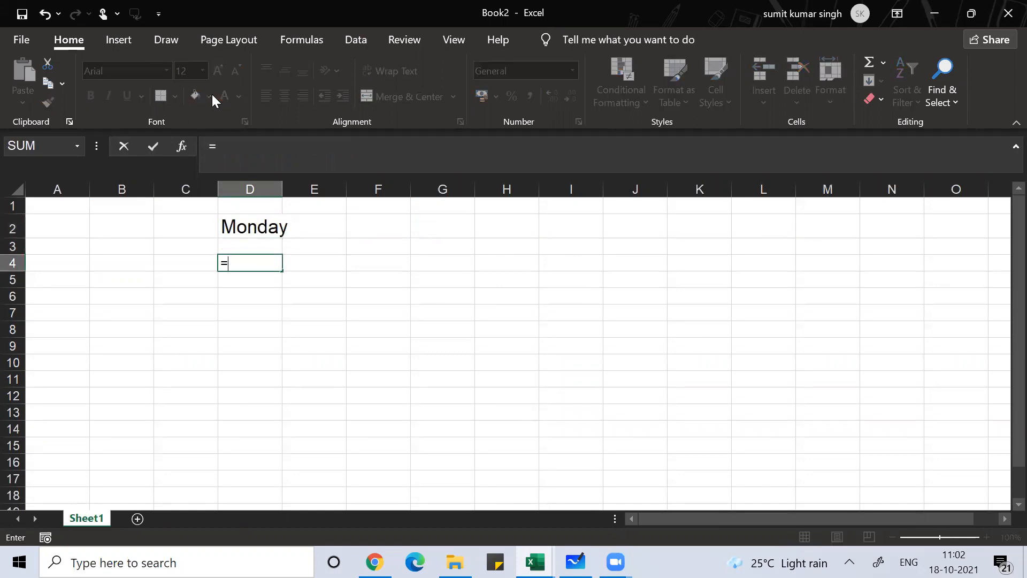
type("switch(")
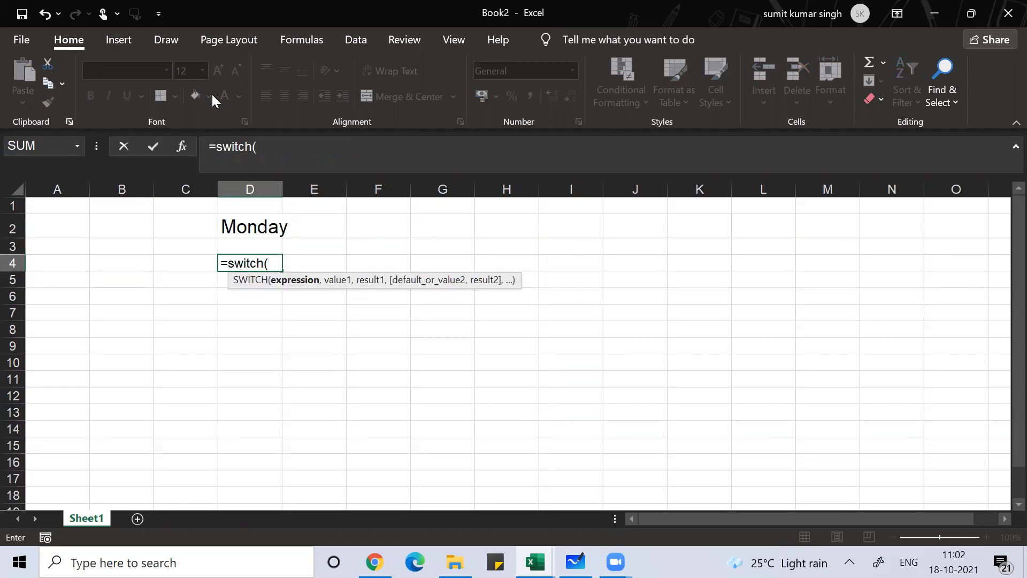
type("week")
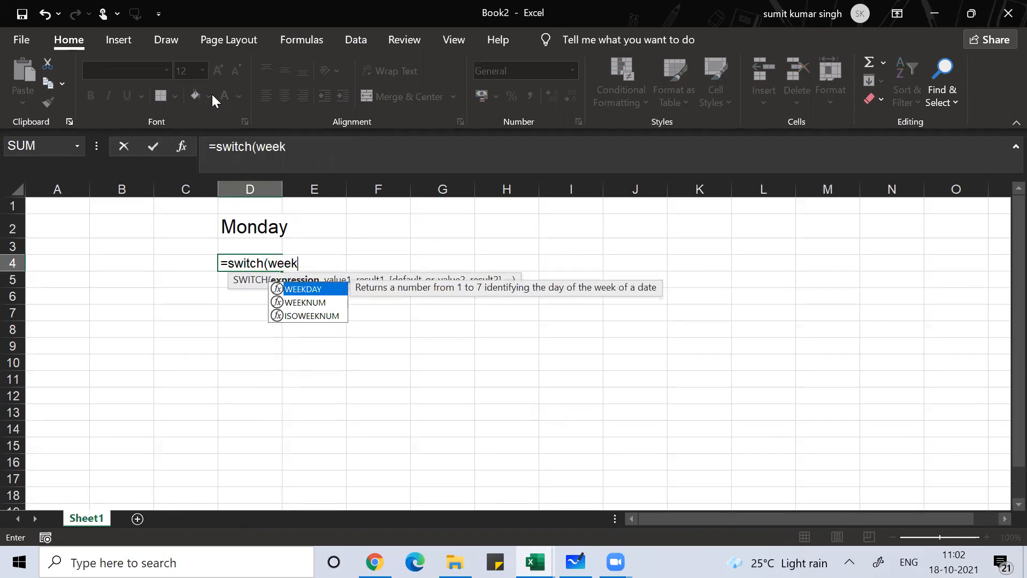
type("day(")
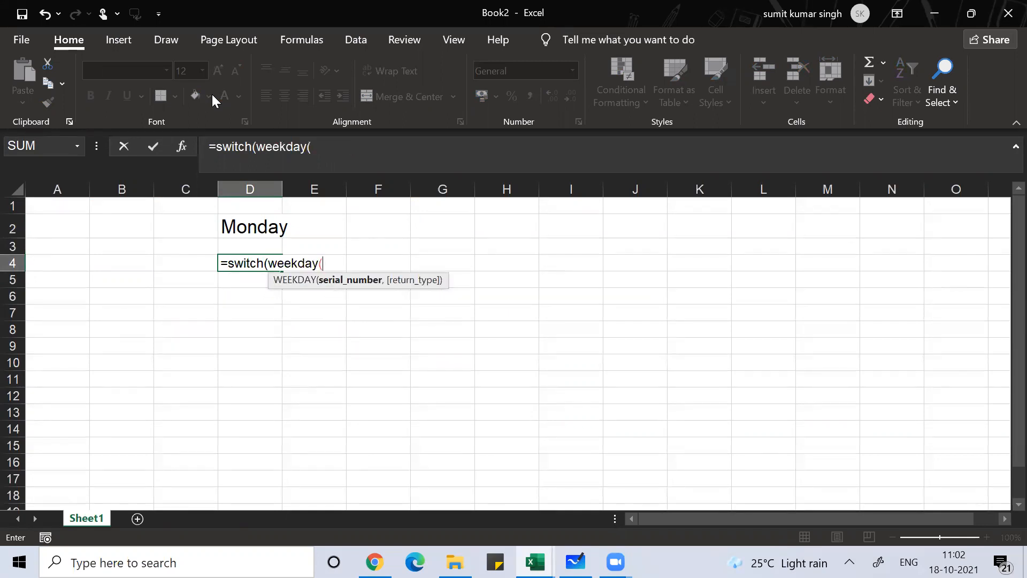
type("today()")
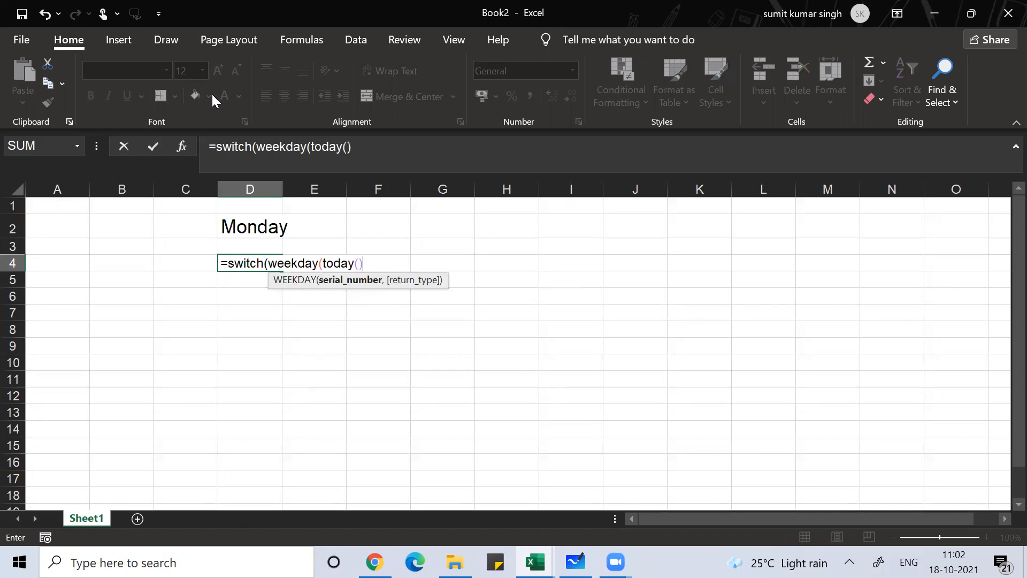
type(")")
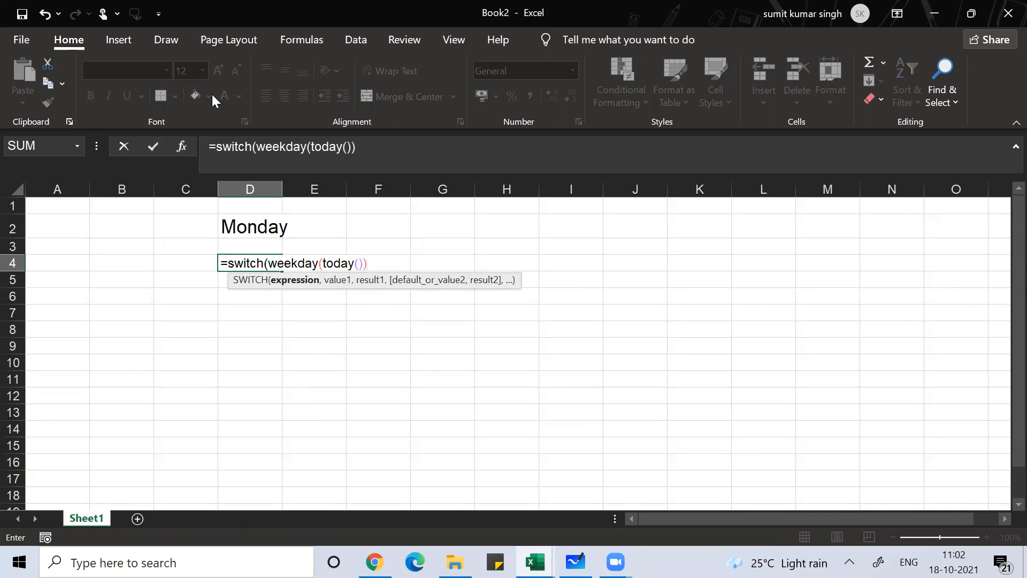
Step: Add the SWITCH pairs 1 "Sunday", 2 "Monday", 3 "Tuesday" and 4 "Wednesday", followed by the value 5
type(",1,")
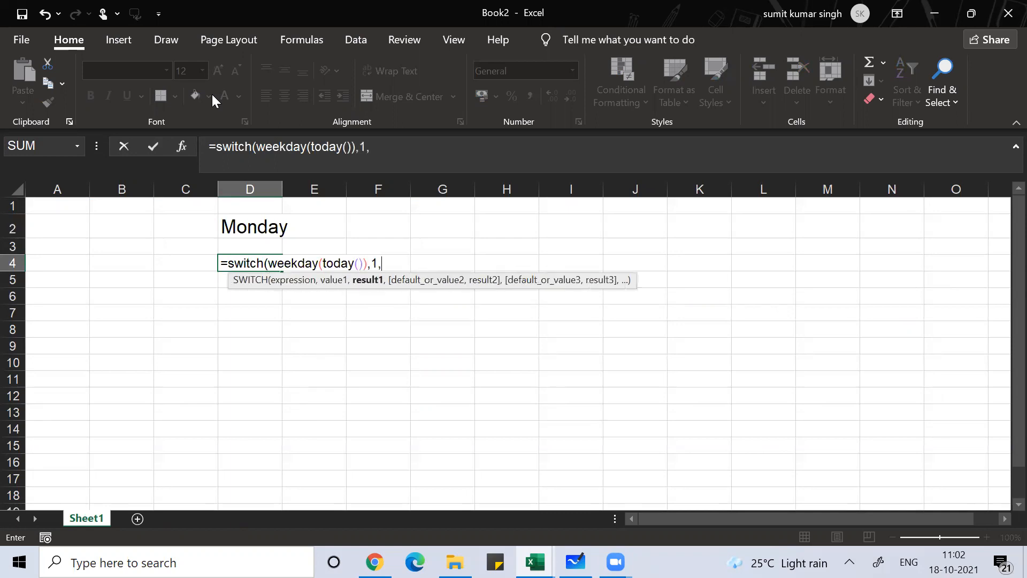
type("\"Sunday\",2,")
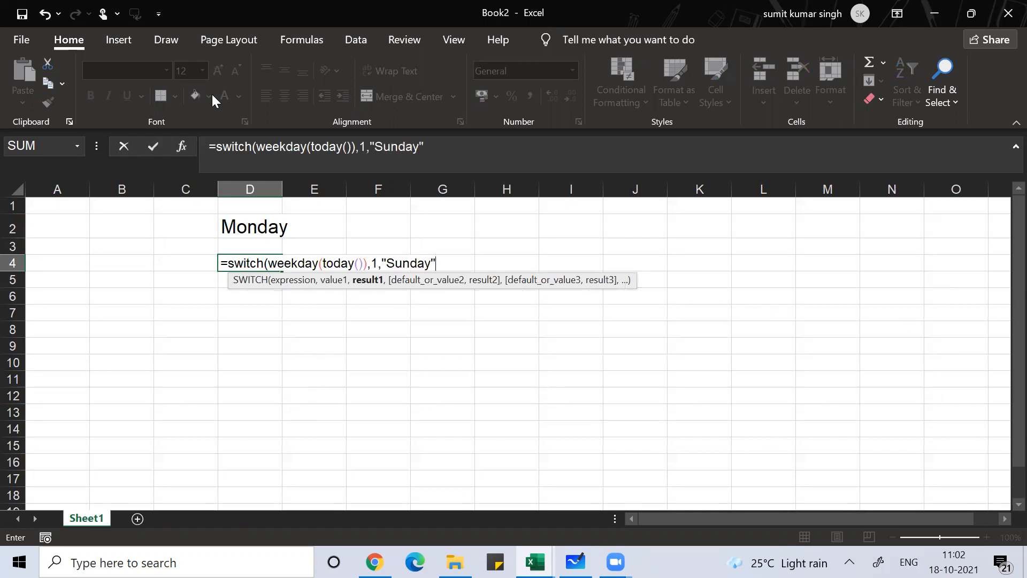
type("\"Monday")
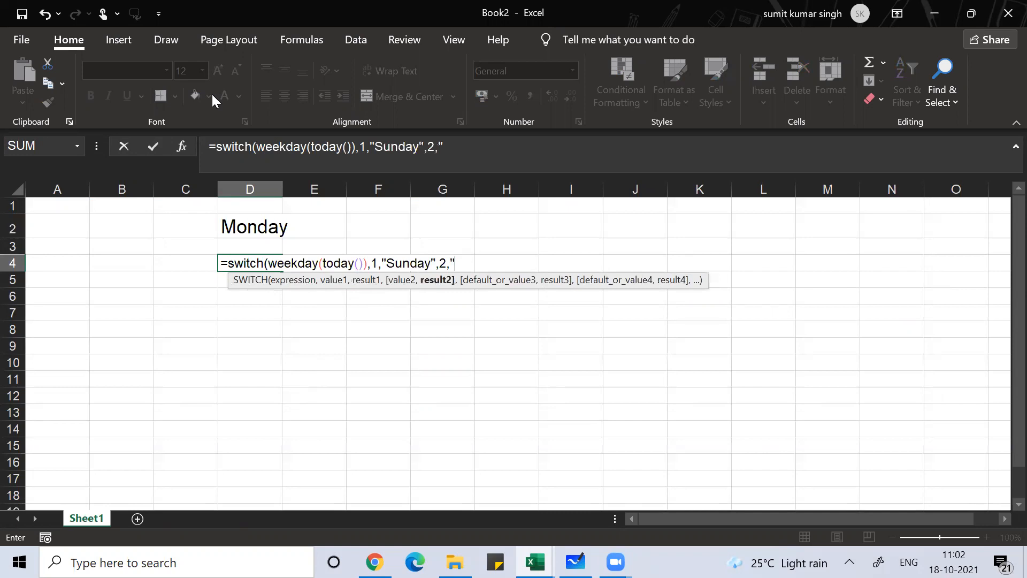
type("\",3,")
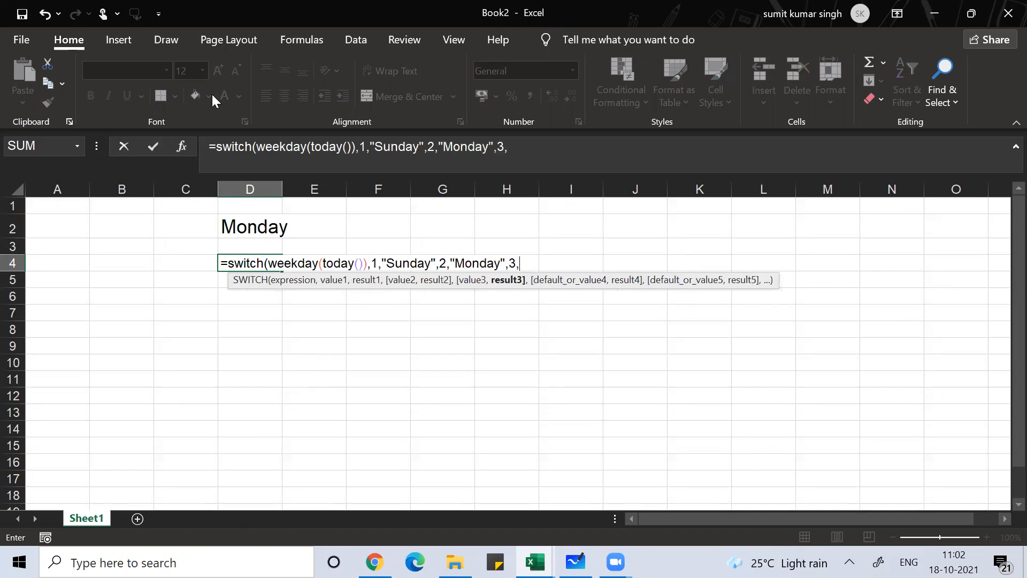
type("\"Tuesday\",")
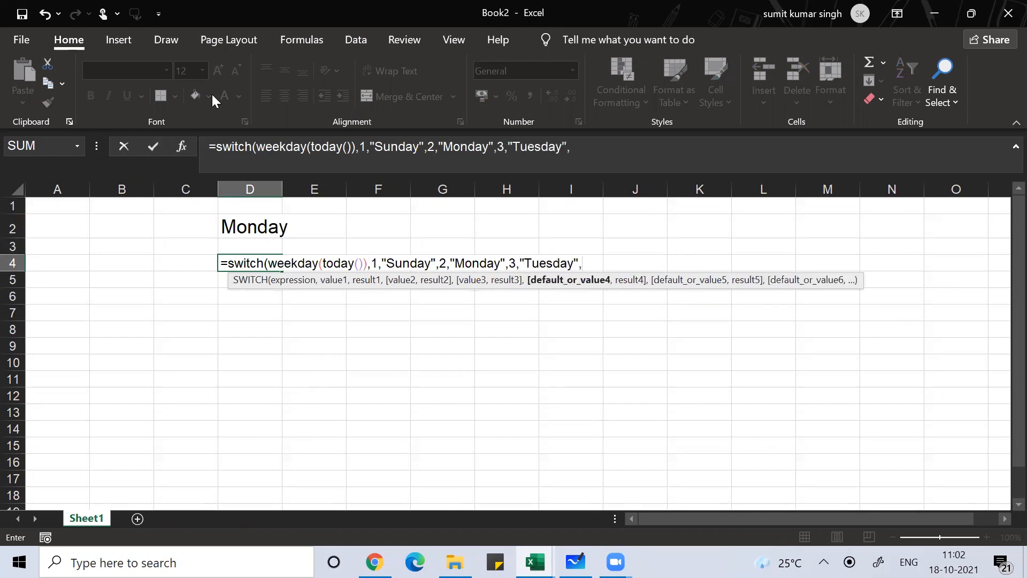
type("4,\"Wednesday")
type("\",5,")
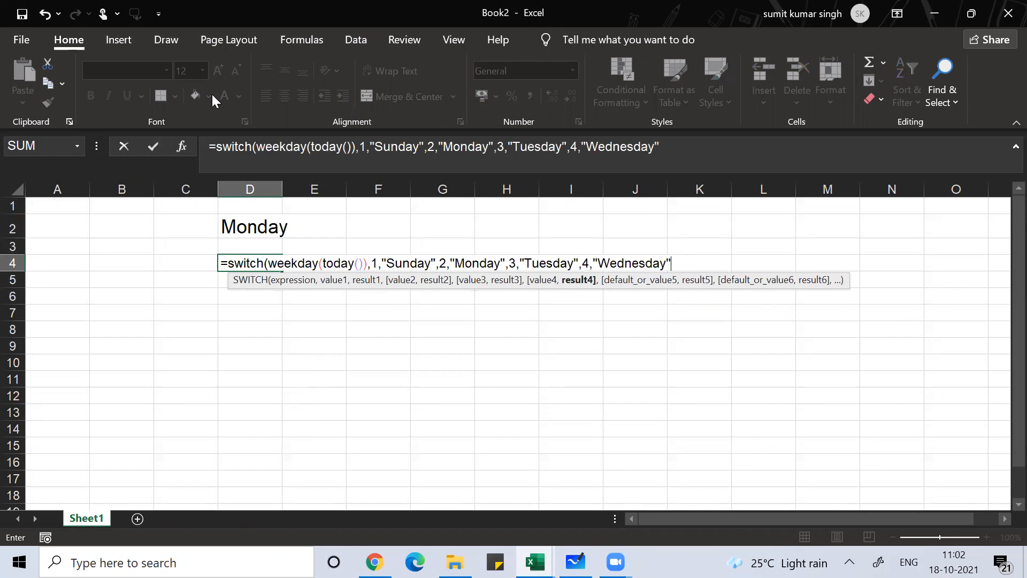
Step: Complete the D4 SWITCH formula with "Thursday" for 5, "Friday" for 6 and "Saturday" for 7, and enter it
type("\"Thursa")
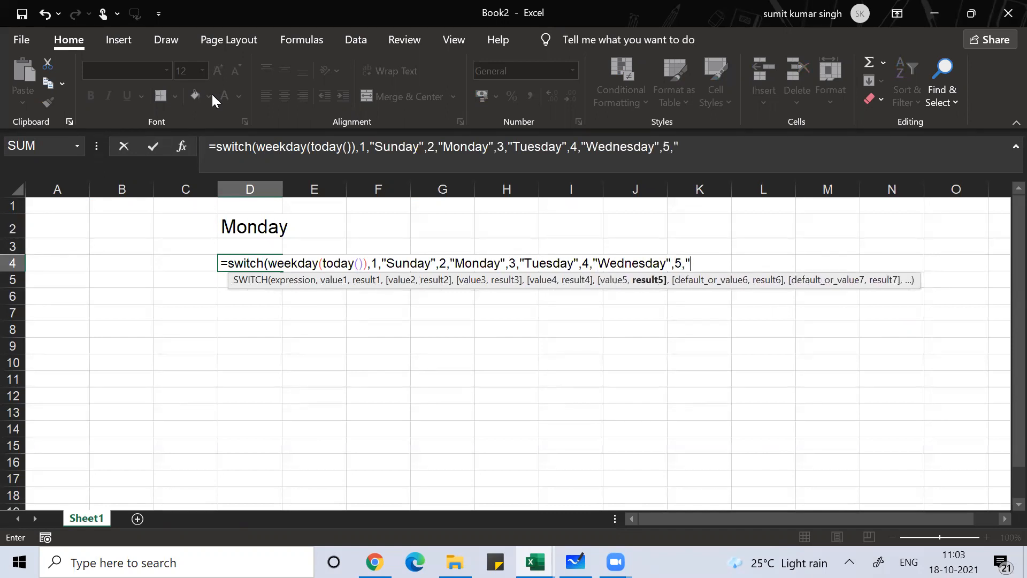
type("dy")
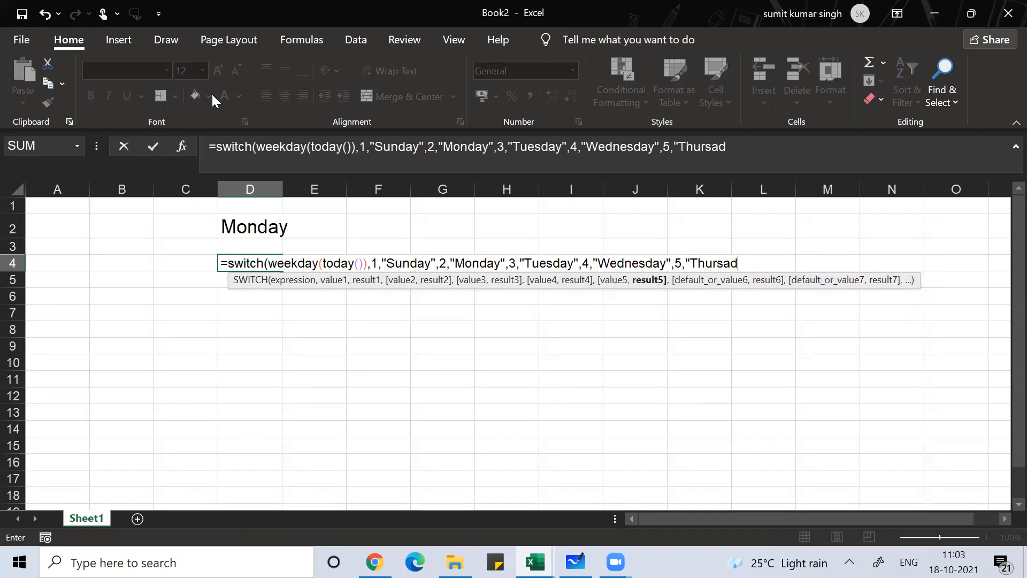
key("BackSpace")
key("BackSpace")
key("BackSpace")
type("day")
type("\",")
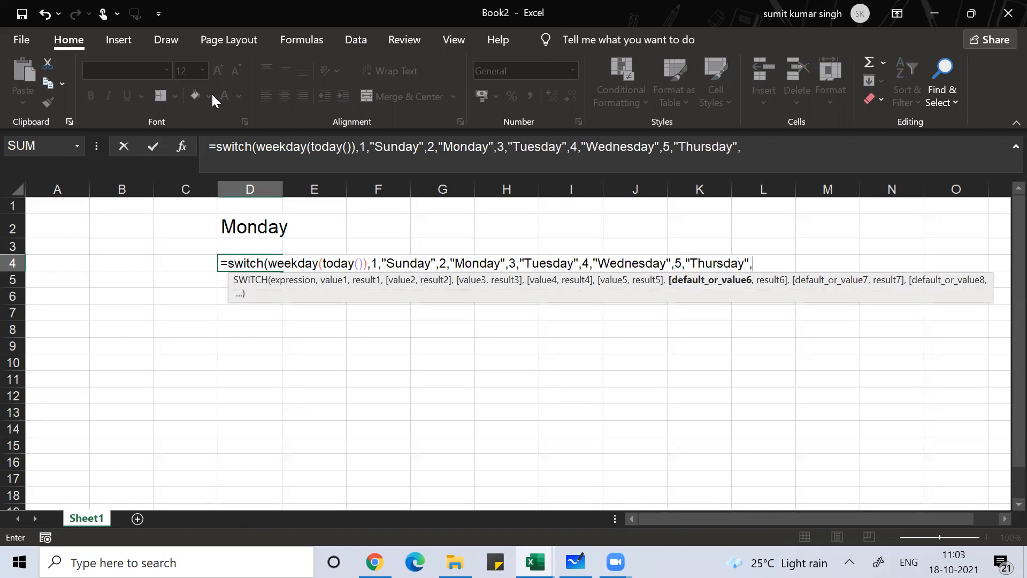
type("6,\"")
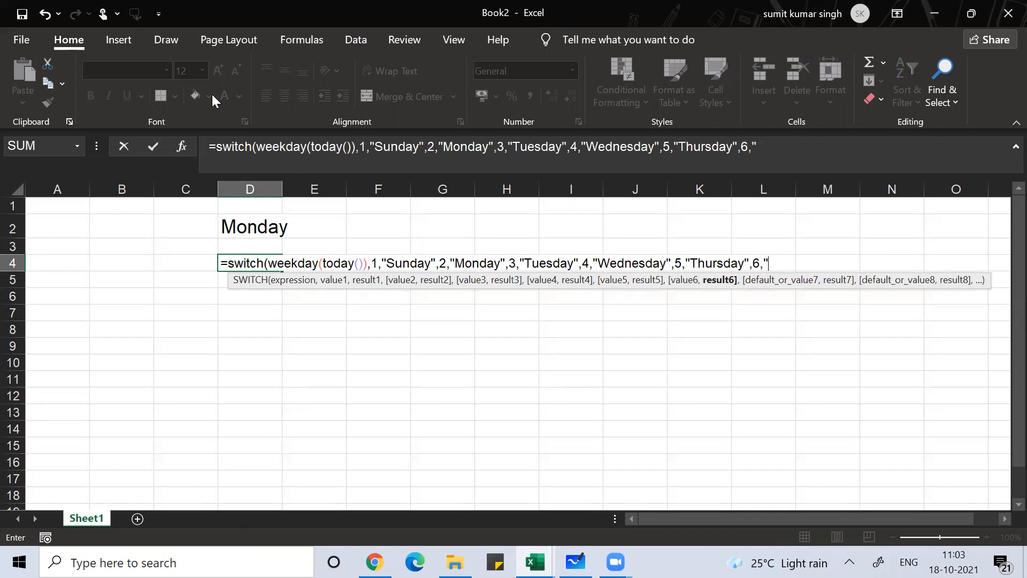
type("Friday\",7")
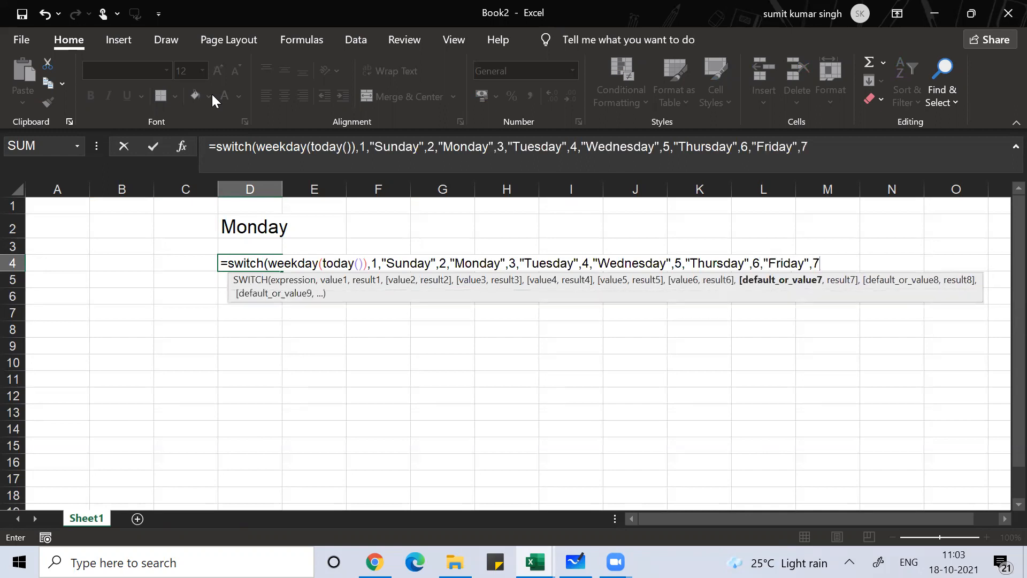
type(",\"S")
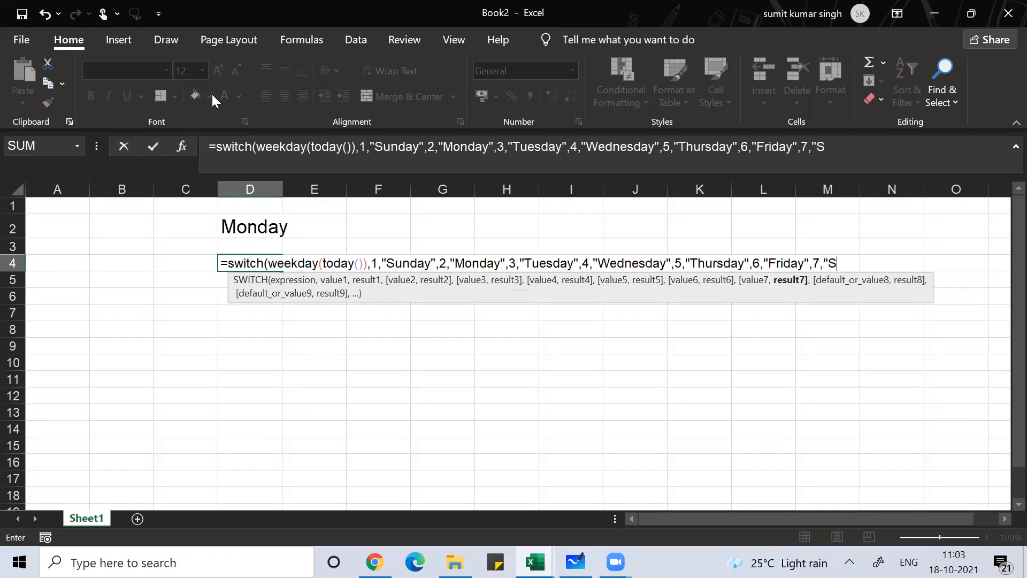
type("aturday\")")
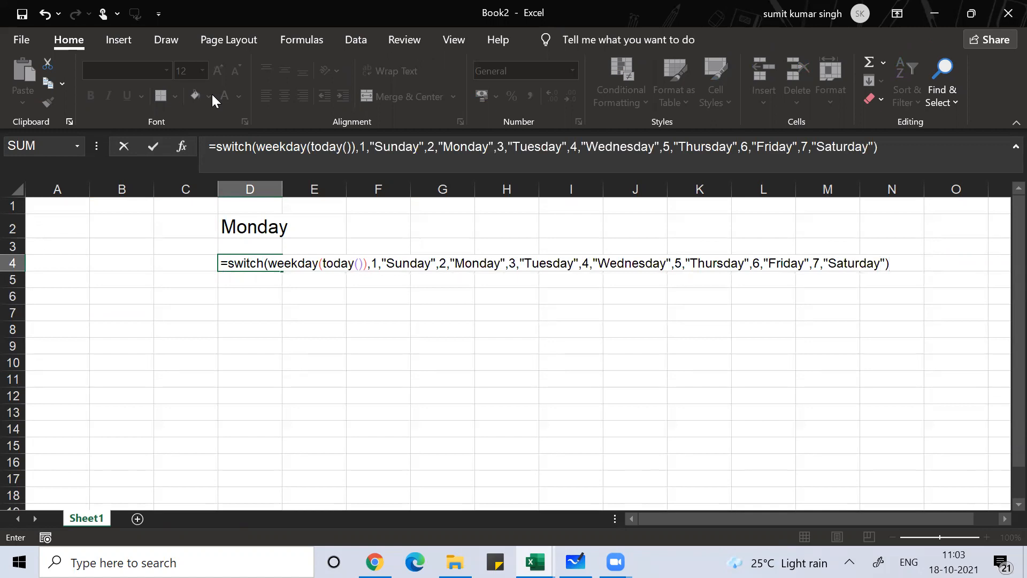
key("Return")
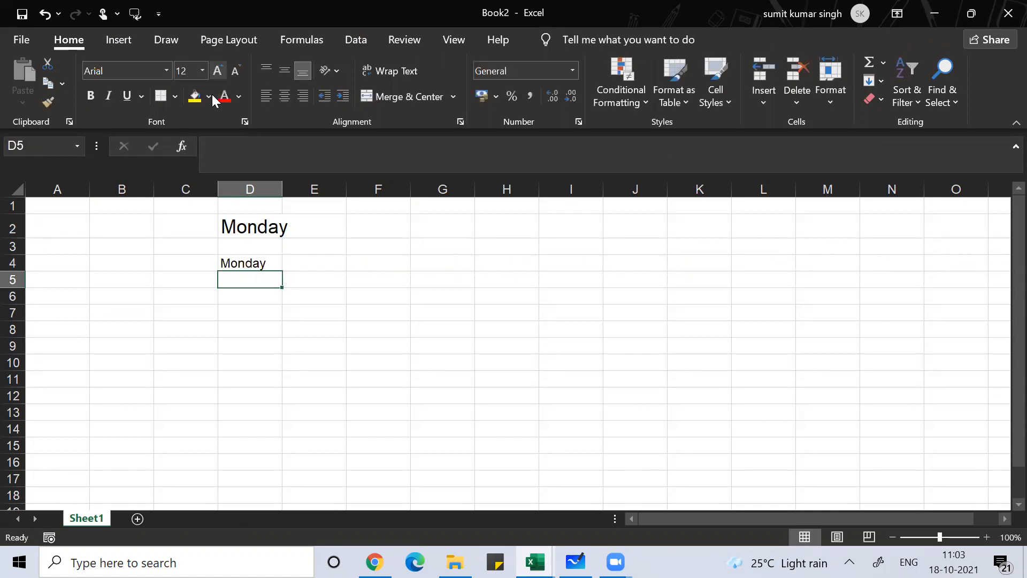
Step: Review the SWITCH formula inside cell D4 and leave it as entered
key("Up")
key("F2")
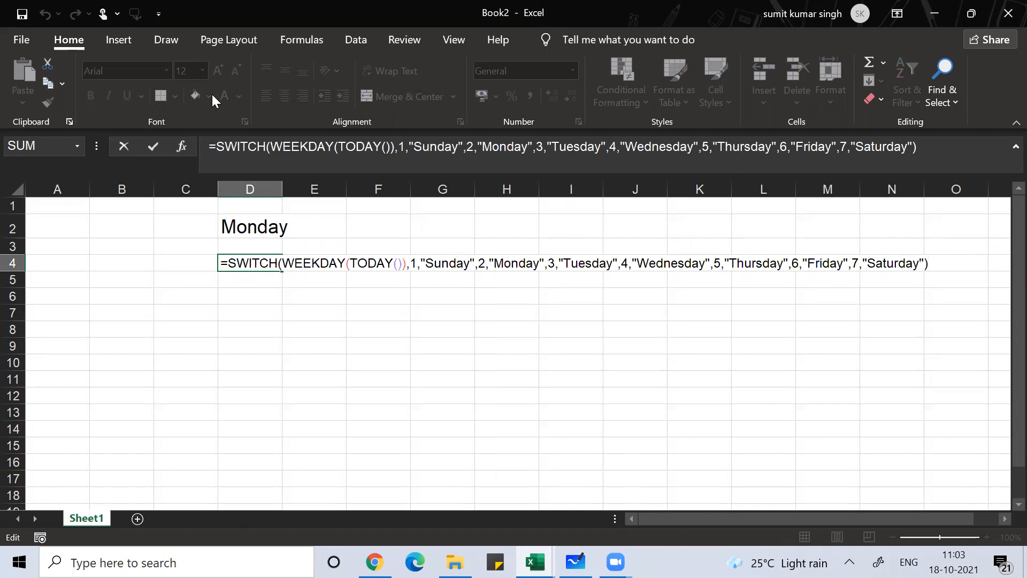
key("Return")
key("Return")
key("Return")
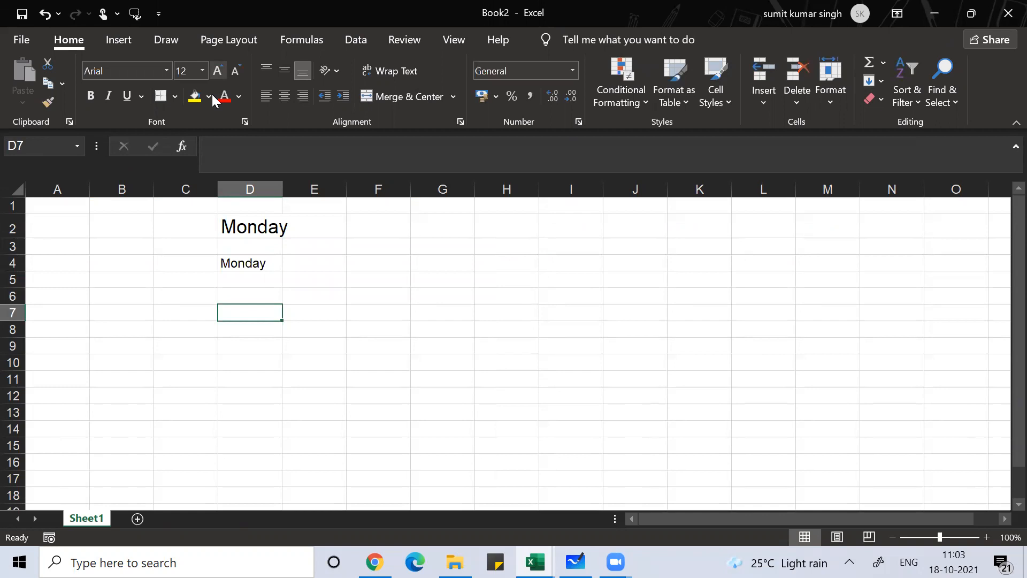
Step: Remove TODAY() from the TEXT formula in cell D2, keeping the "dddd" format argument
key("Up")
key("Up")
key("Up")
key("Up")
key("Up")
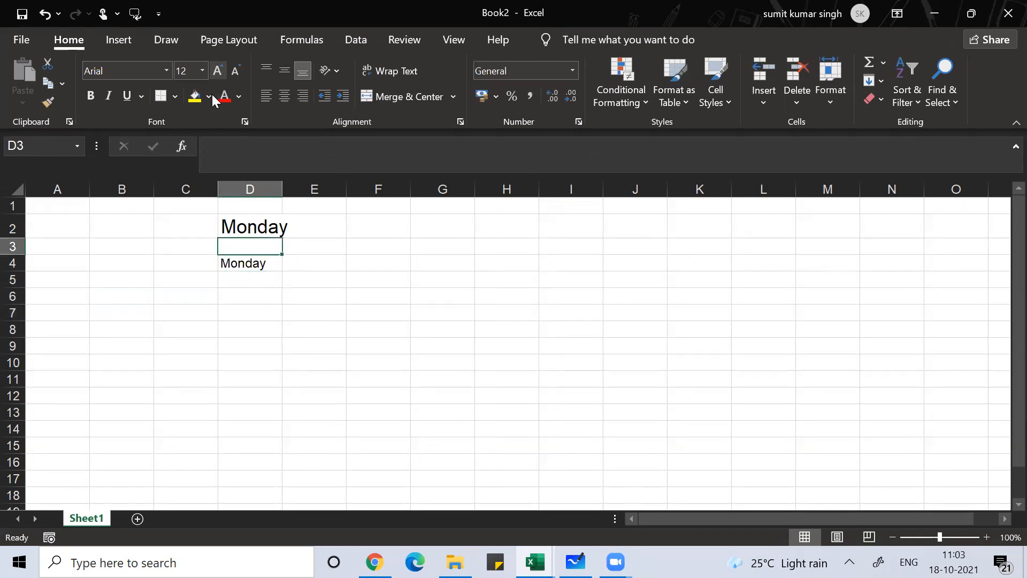
key("F2")
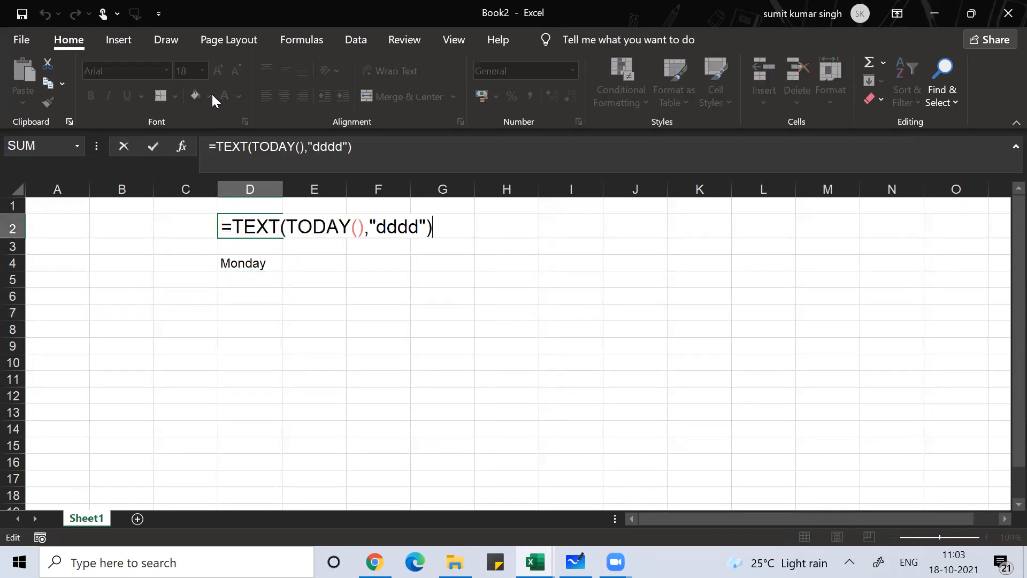
left_click(364, 229)
key("BackSpace")
key("BackSpace")
key("BackSpace")
key("BackSpace")
key("BackSpace")
key("BackSpace")
key("BackSpace")
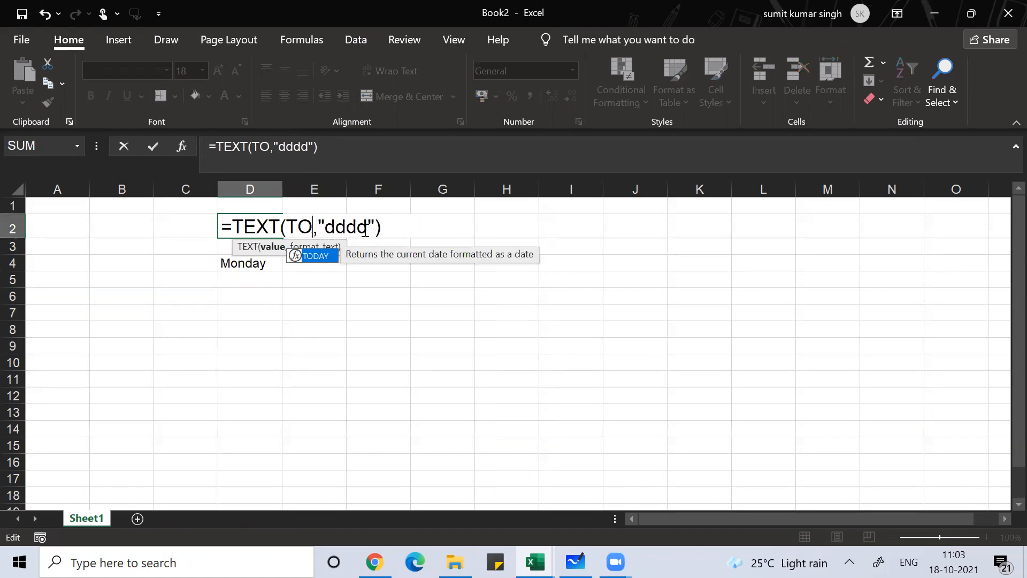
Step: Insert DATE(1947,08,15) as the value of the D2 TEXT formula and enter it
type("date")
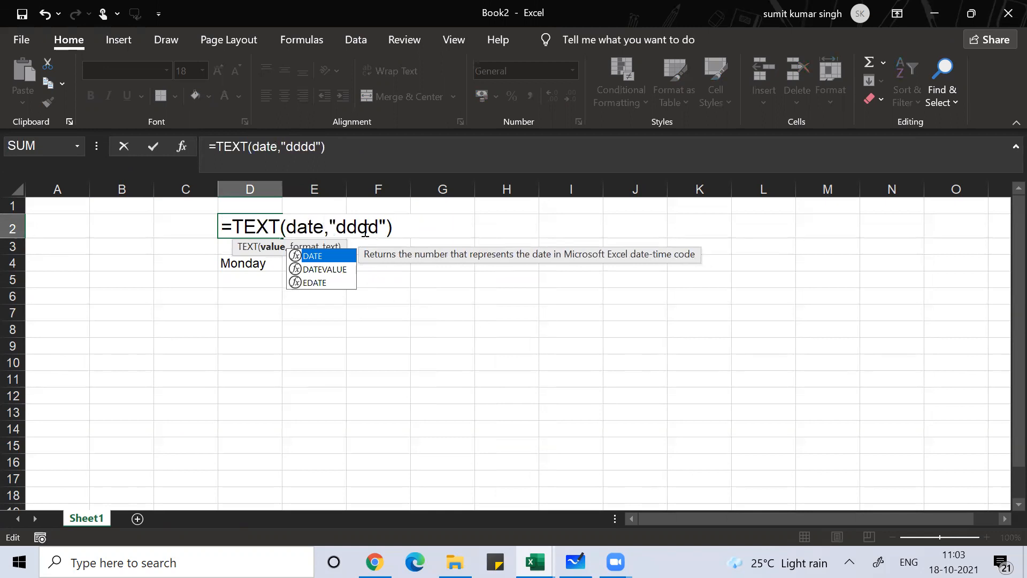
type("(")
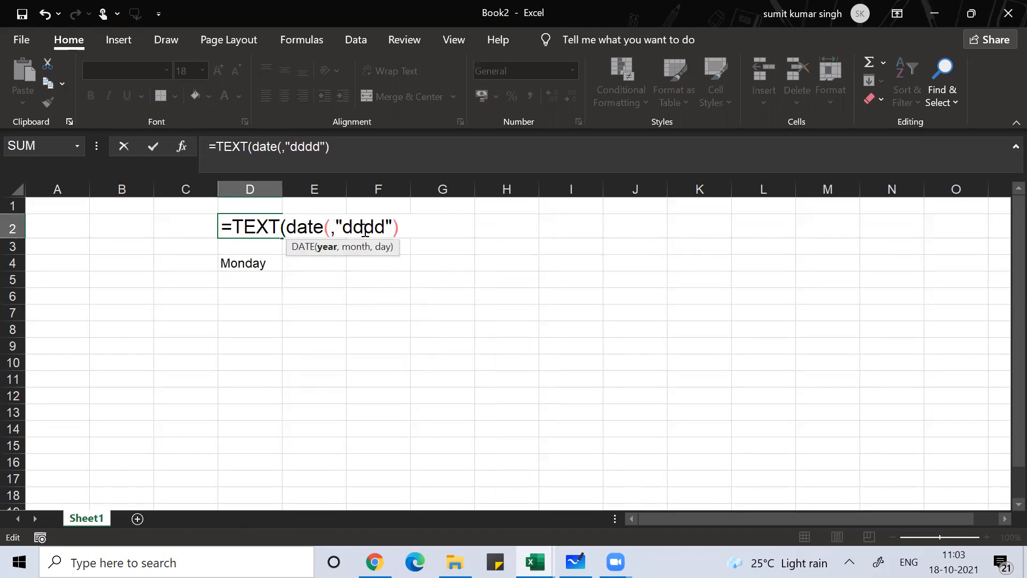
type("1947,")
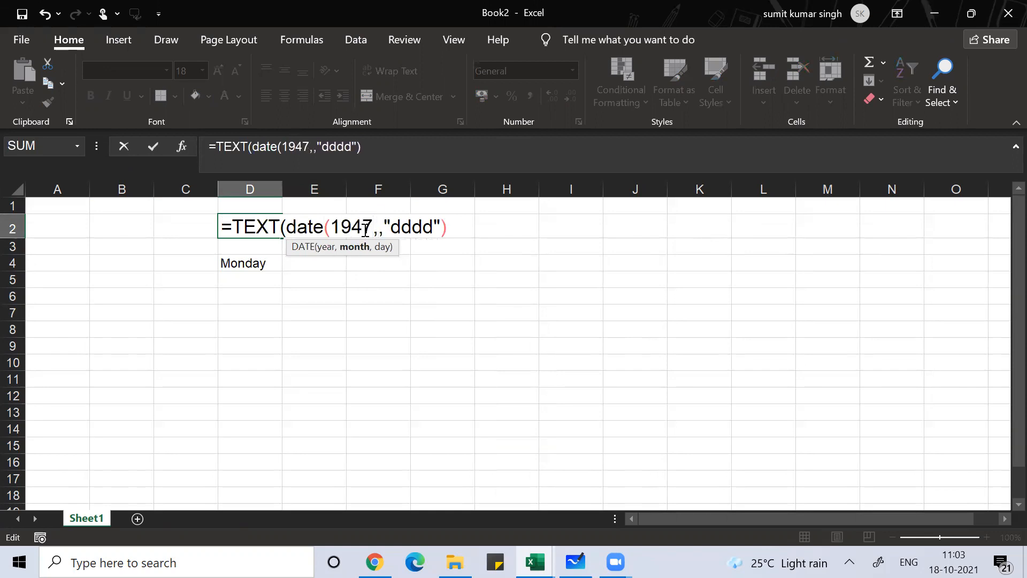
type("08,15")
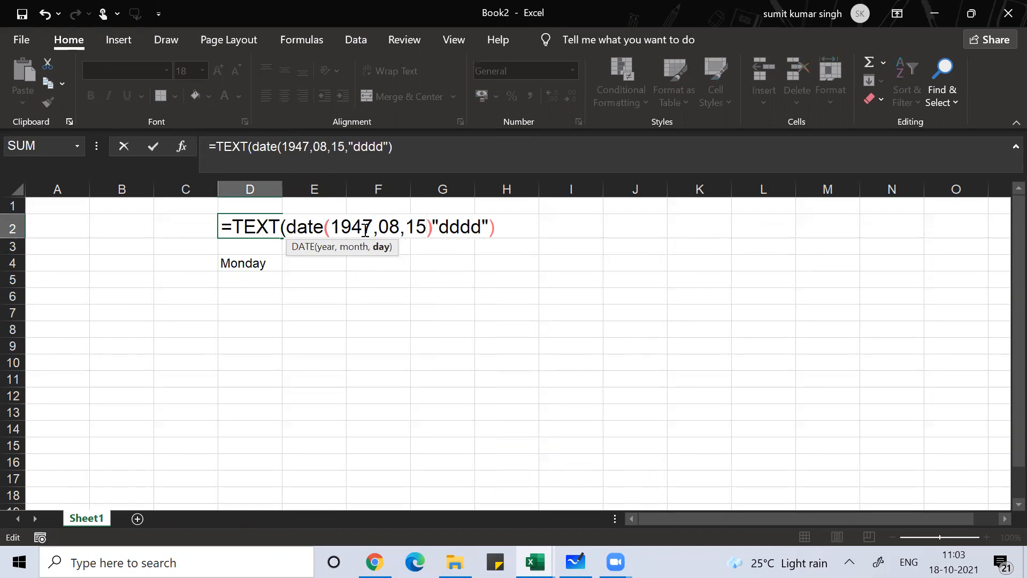
type(")")
key("Return")
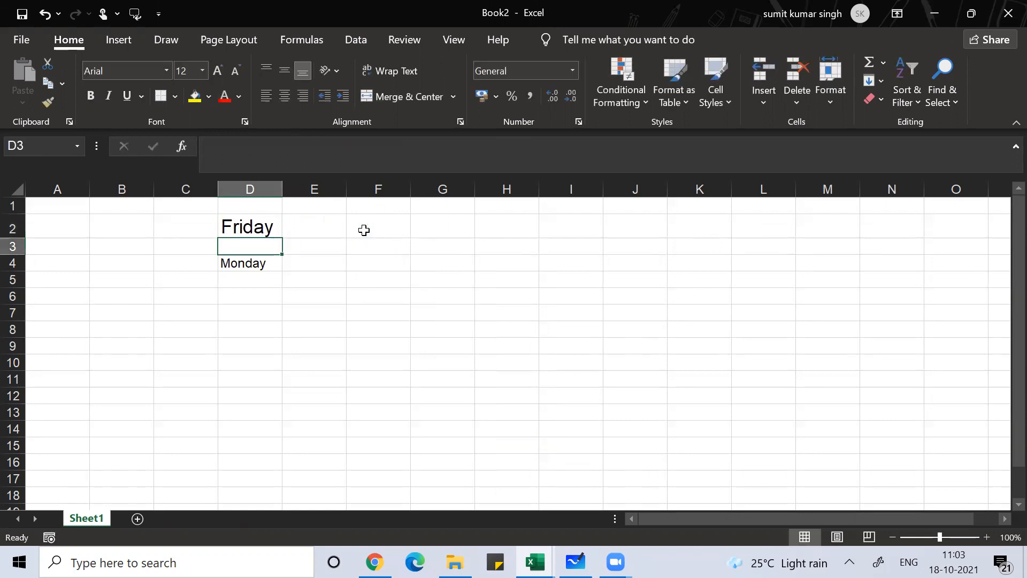
Step: Remove TODAY() from inside WEEKDAY in the SWITCH formula of cell D4
key("Down")
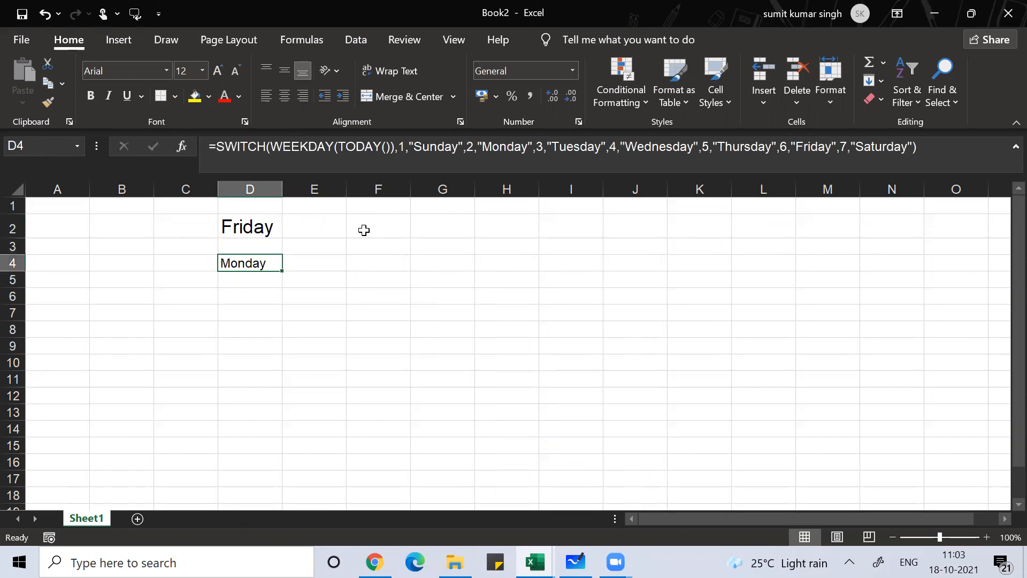
key("F2")
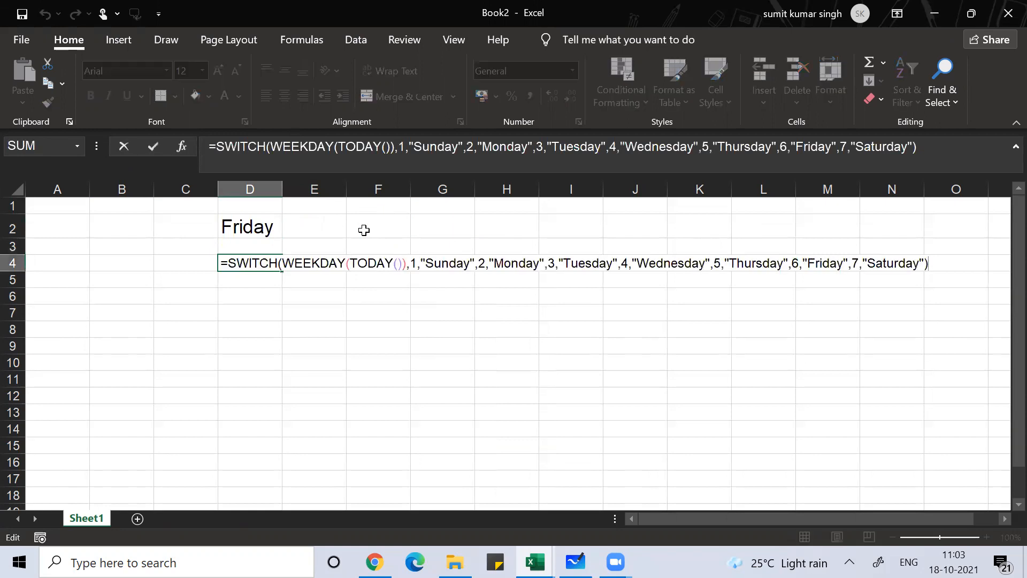
left_click(401, 263)
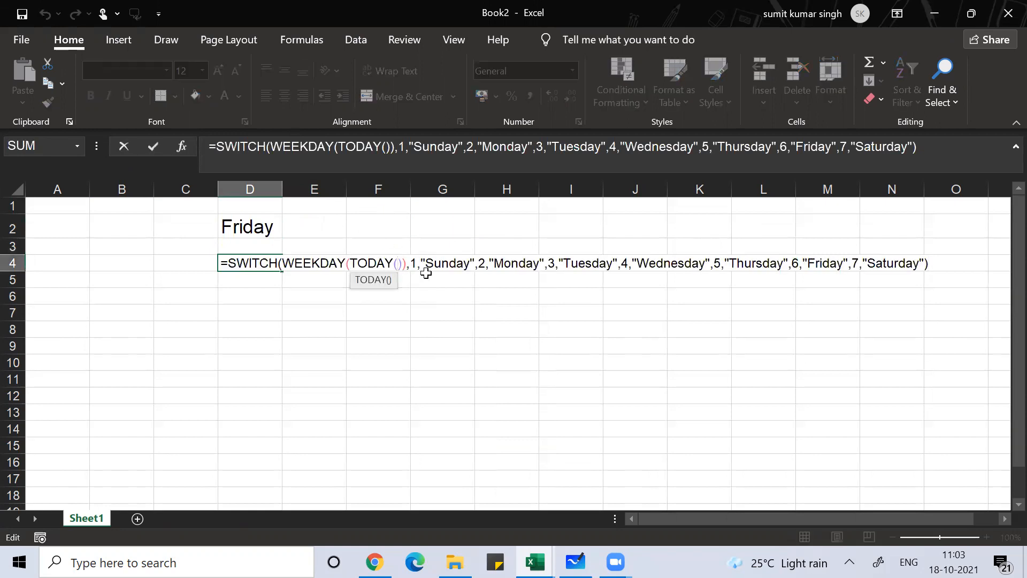
key("Delete")
key("BackSpace")
key("BackSpace")
key("BackSpace")
key("BackSpace")
key("BackSpace")
key("BackSpace")
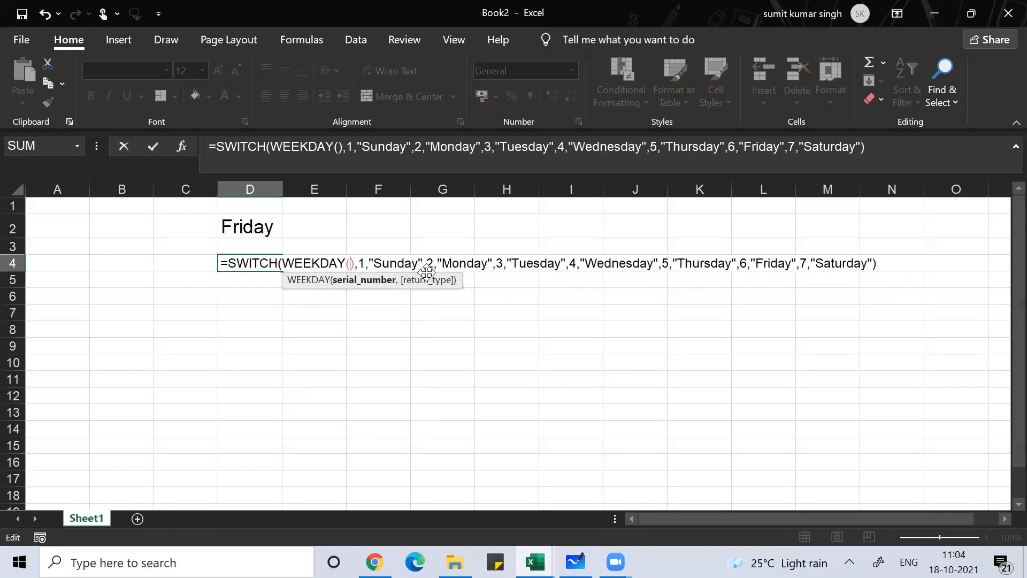
Step: Insert DATE(1947,08,15) as the WEEKDAY argument in the D4 SWITCH formula, enter it and review the formula in the cell
type("date(1")
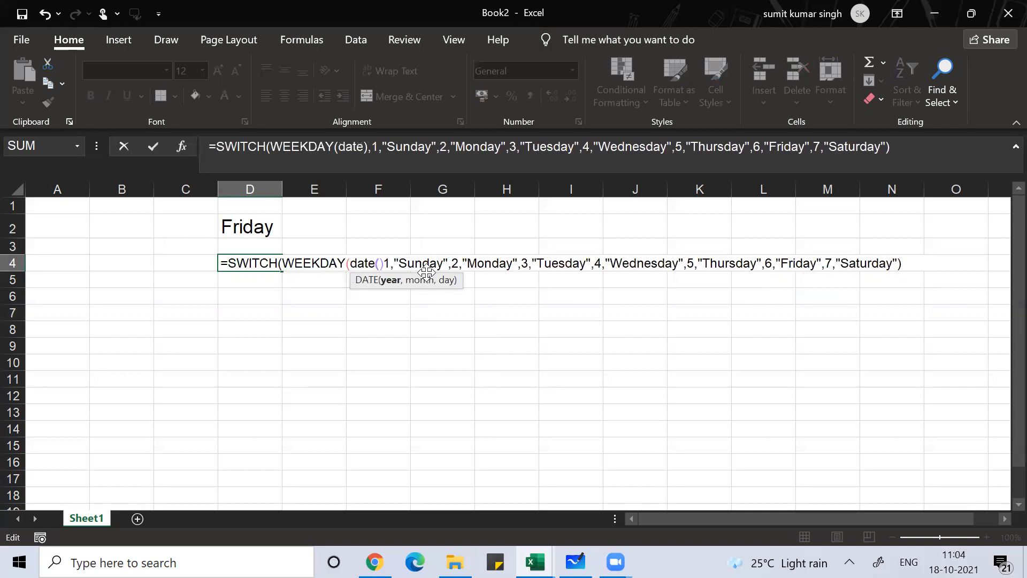
type("947,08,1")
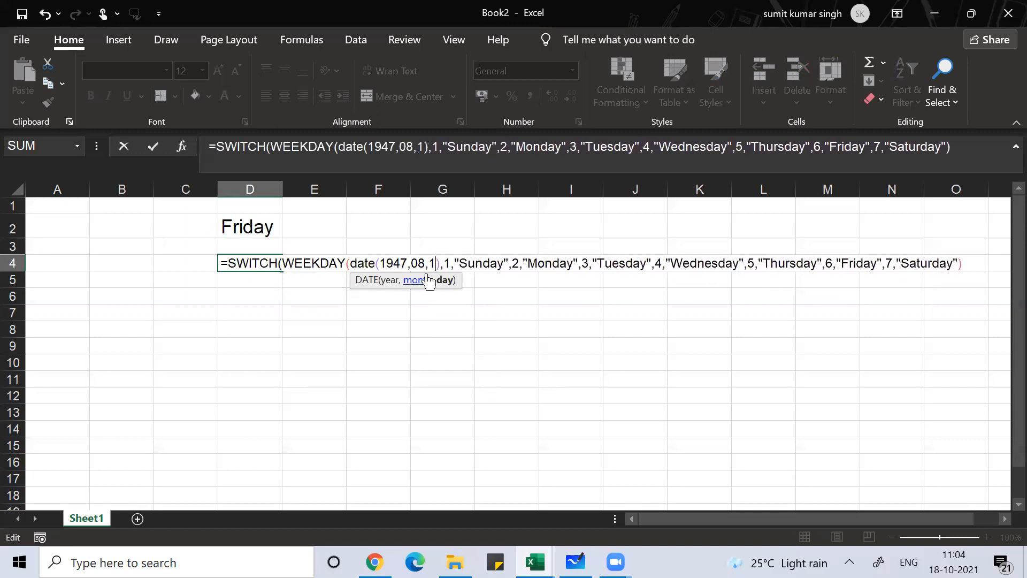
type("5")
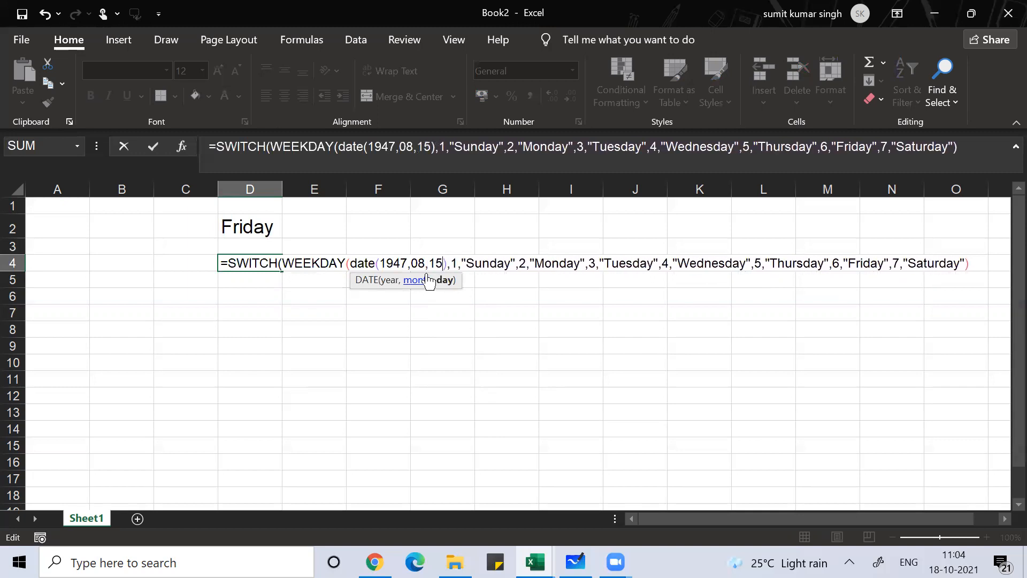
type(")")
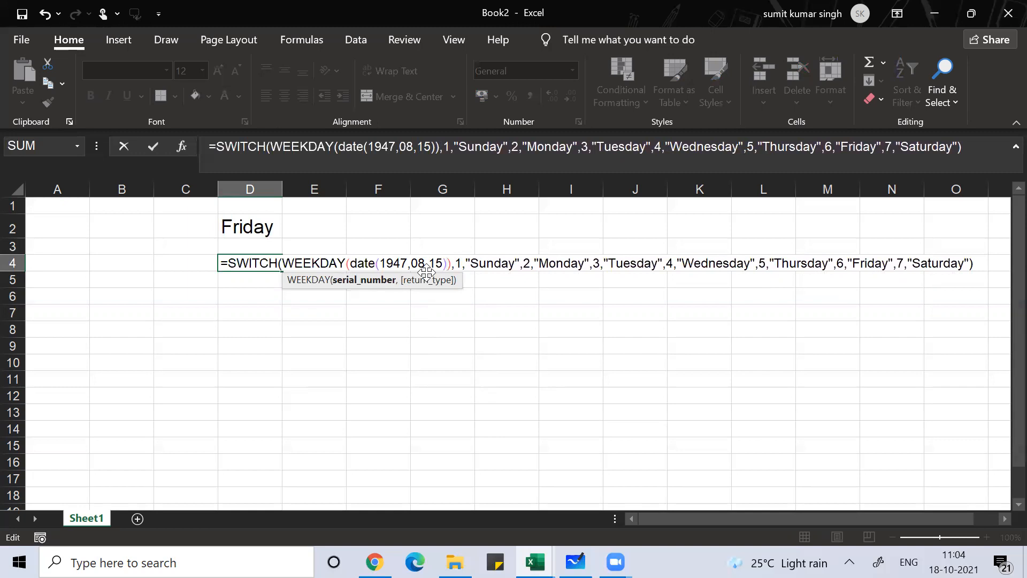
key("Return")
key("Up")
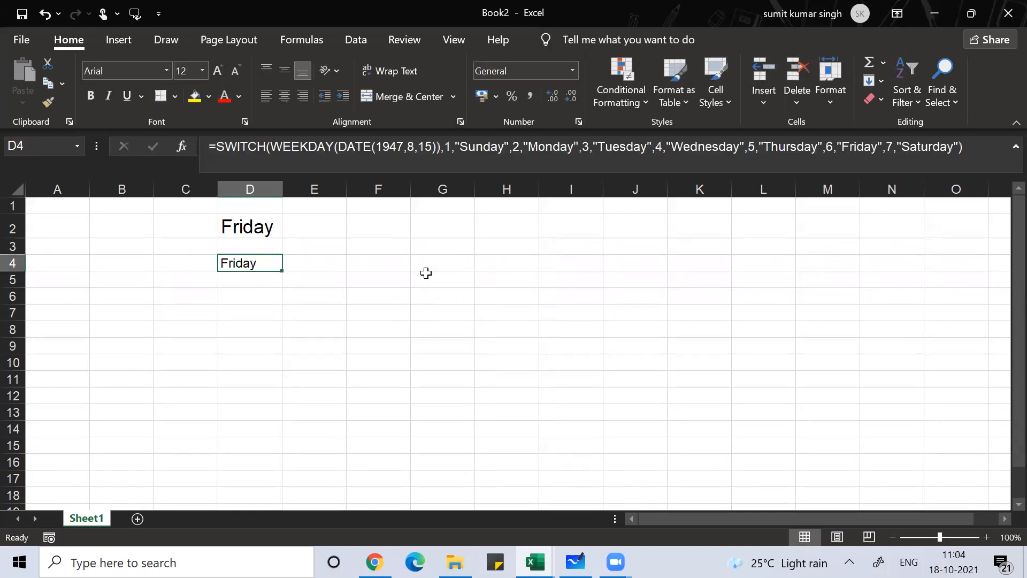
key("F2")
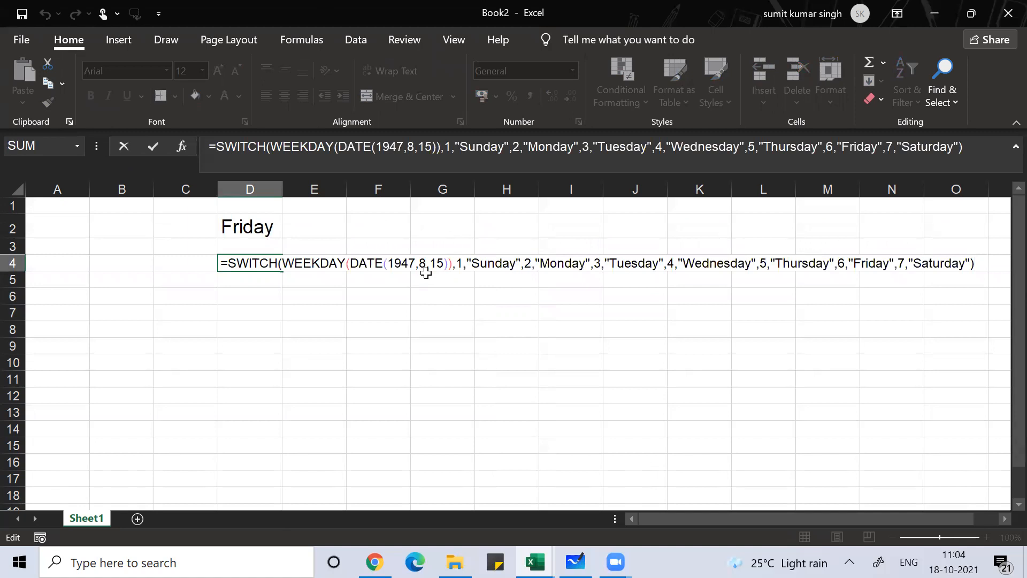
key("Return")
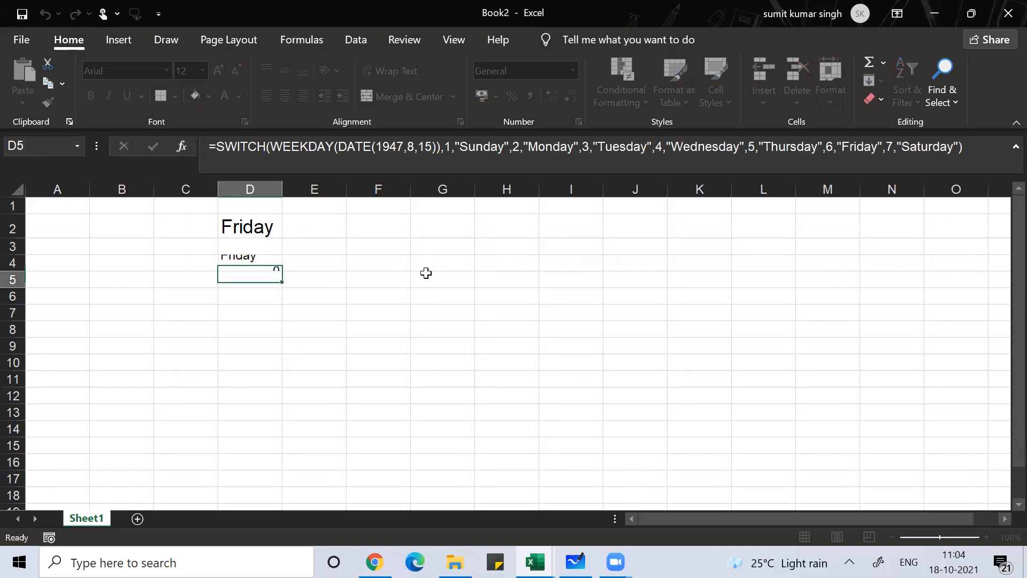
Step: Enter the formula =WEEKDAY(DATE(1947,08,15)) in cell D7
key("Down")
key("Down")
type("=we3e")
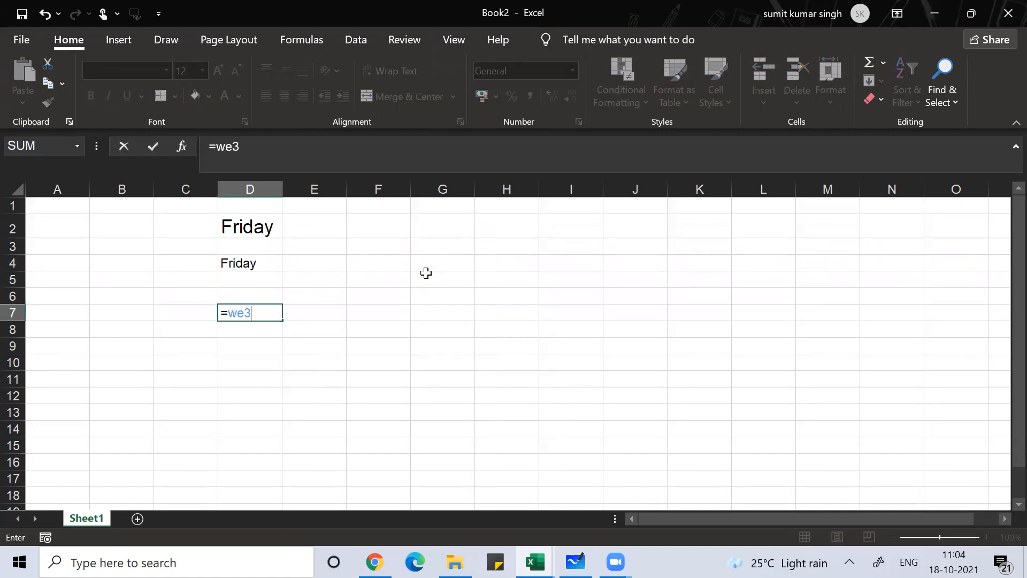
key("BackSpace")
key("BackSpace")
type("e")
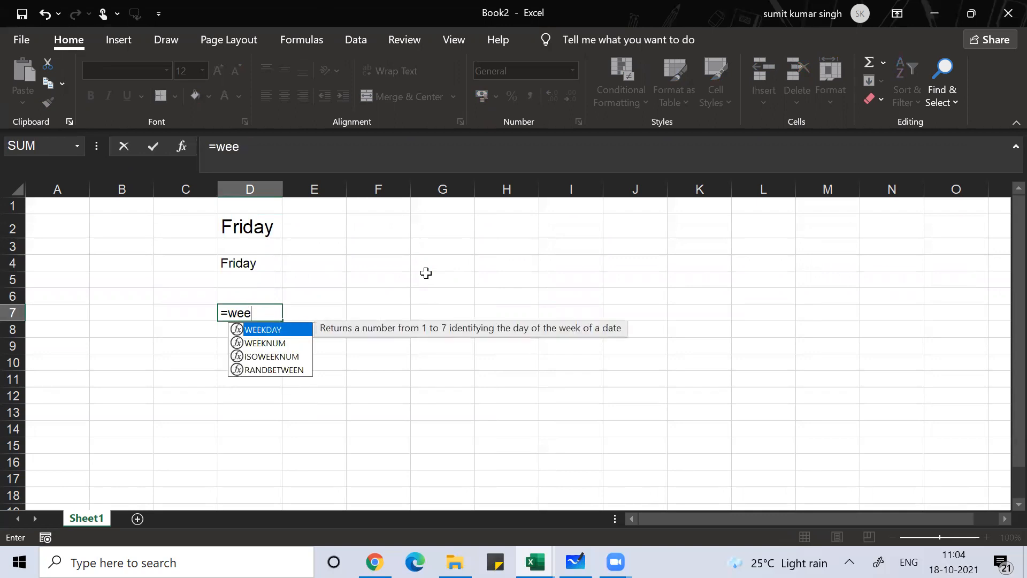
type("kday(")
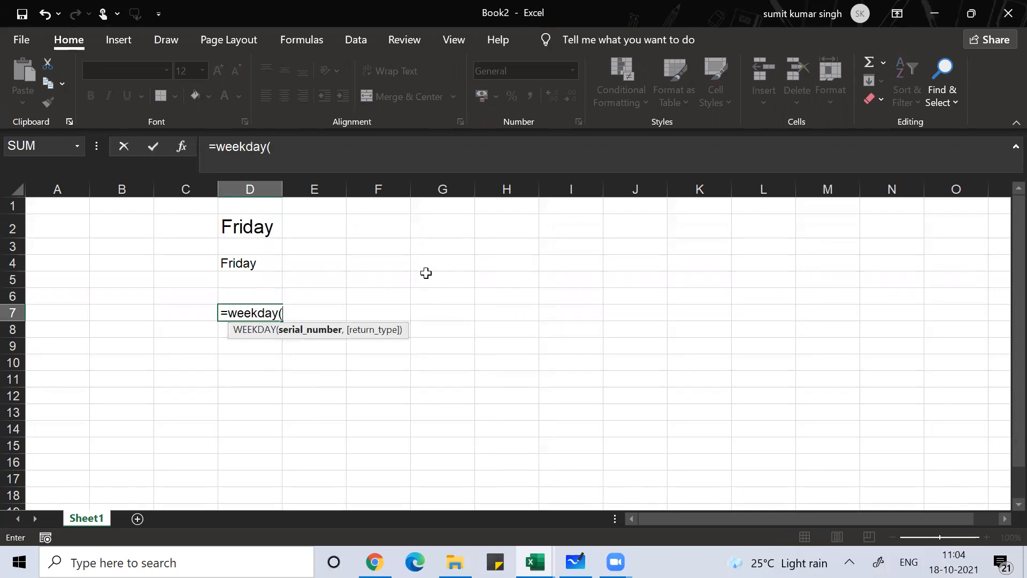
type("date")
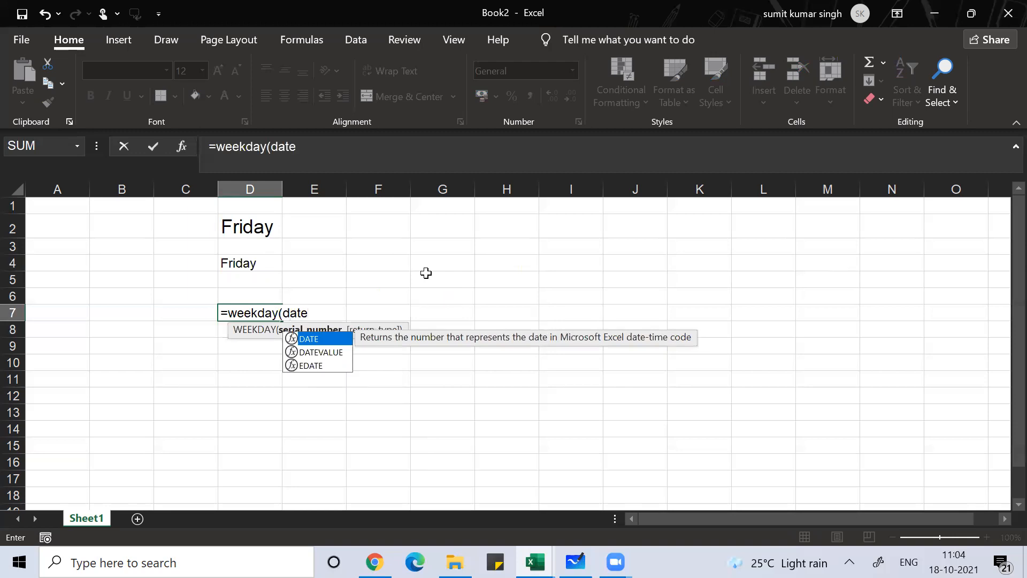
type("(19")
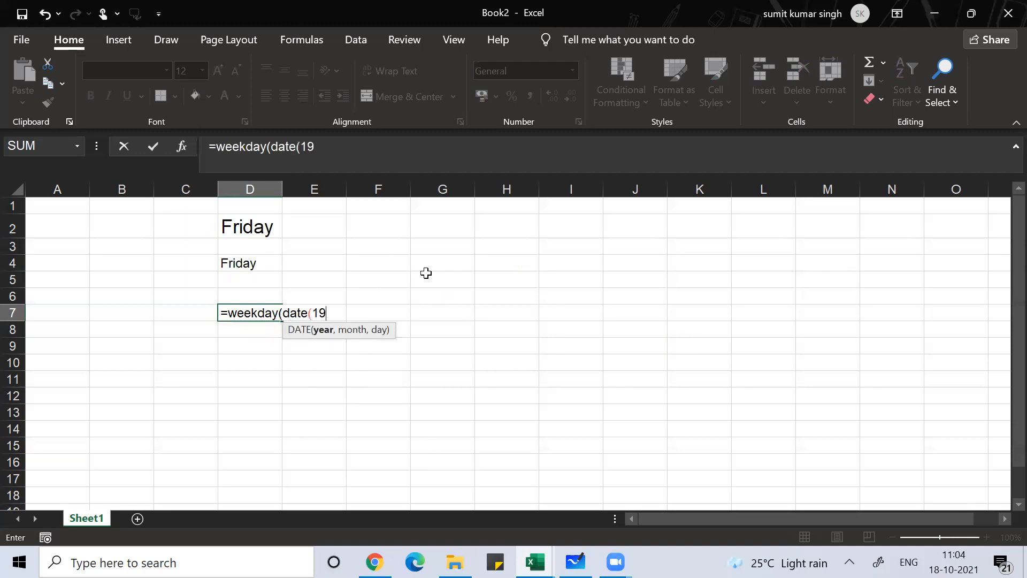
type("47,")
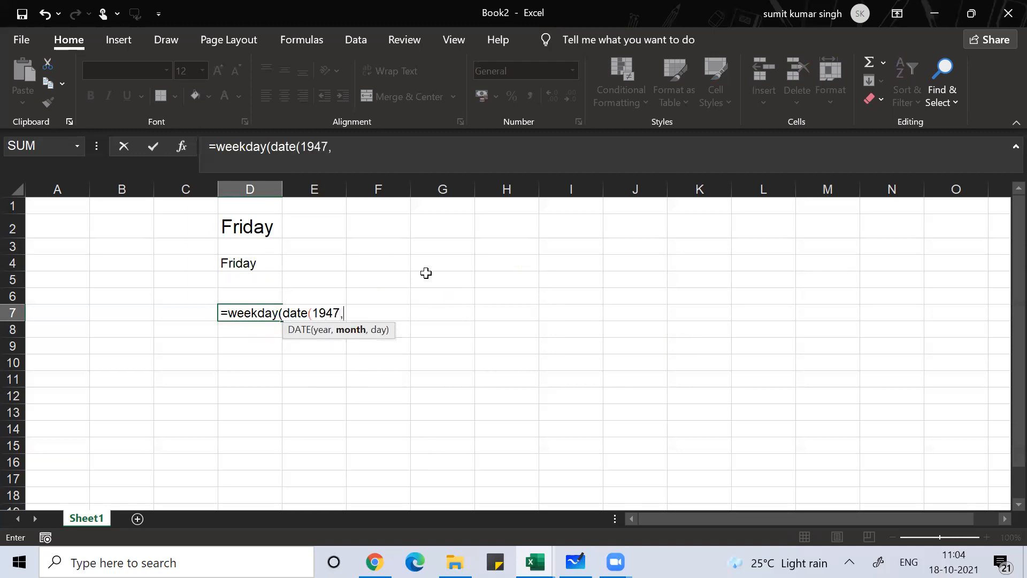
type("08,15))")
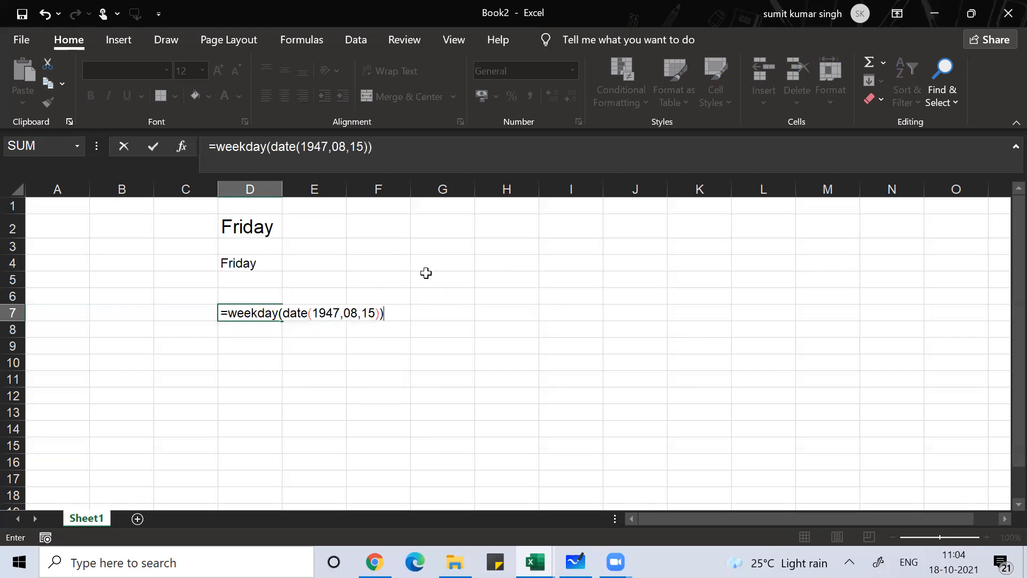
key("Return")
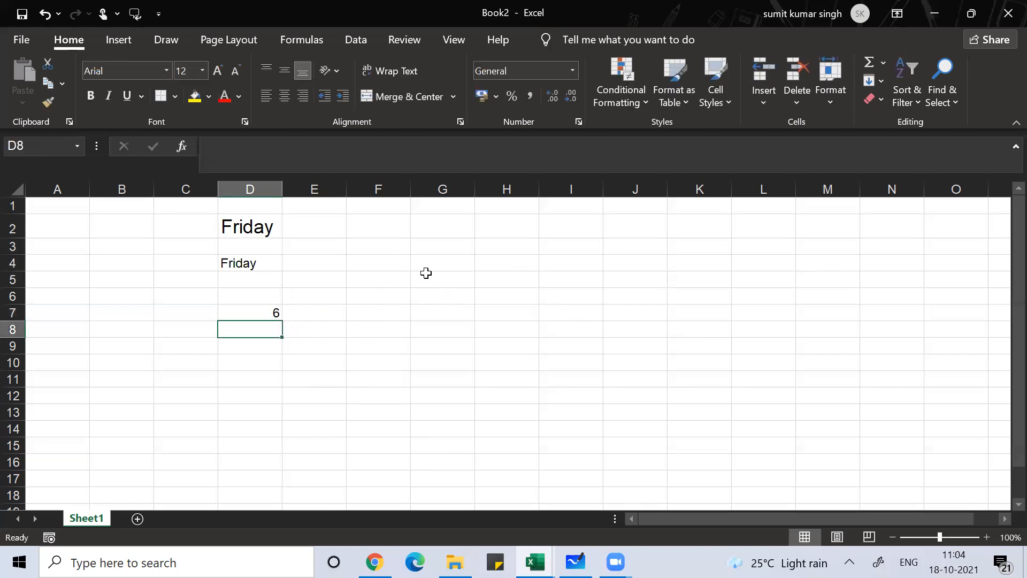
Step: Compare the WEEKDAY result in D7 with the number and day pairs in the D4 SWITCH formula
key("Up")
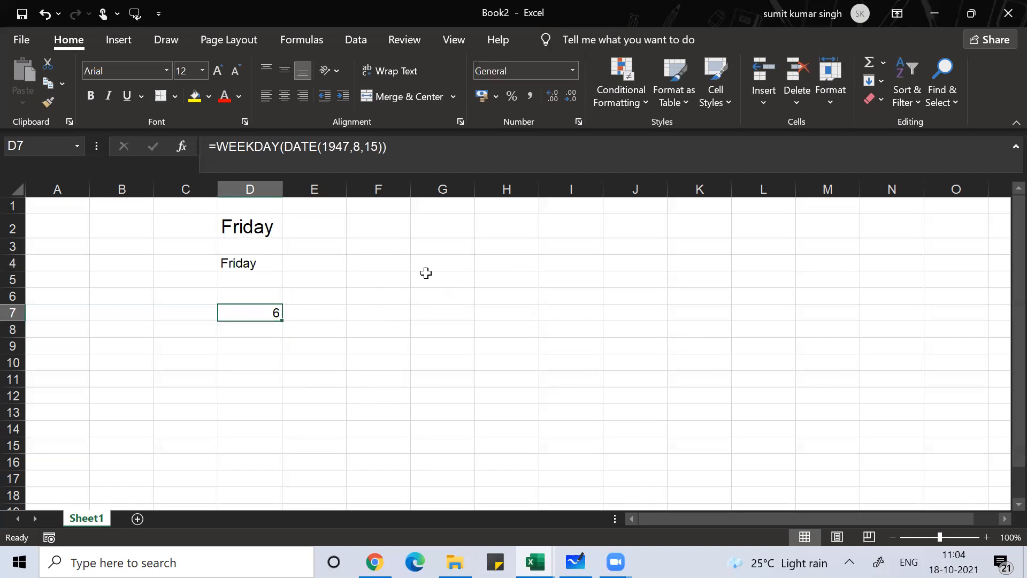
key("Up")
key("Up")
key("Up")
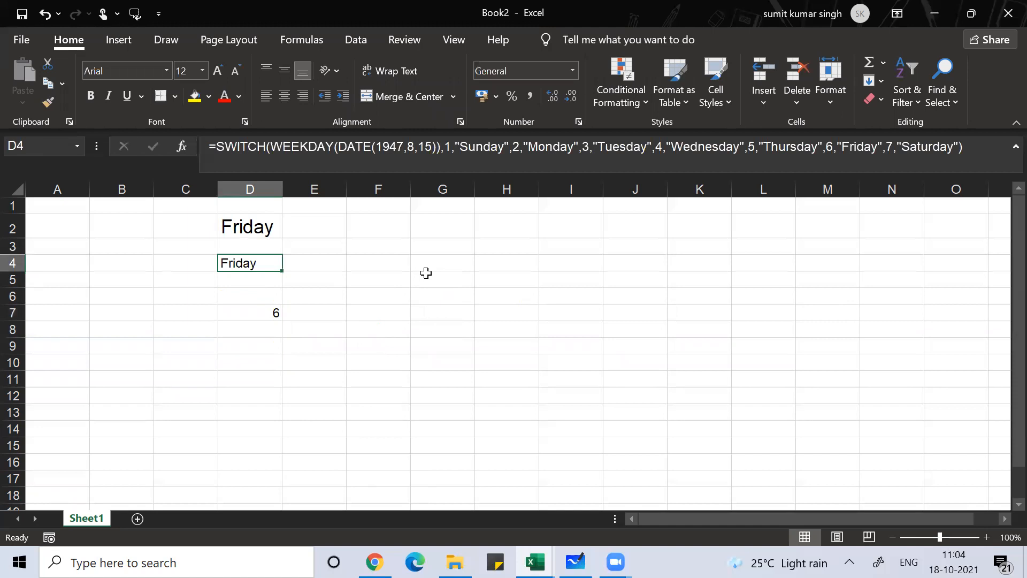
key("F2")
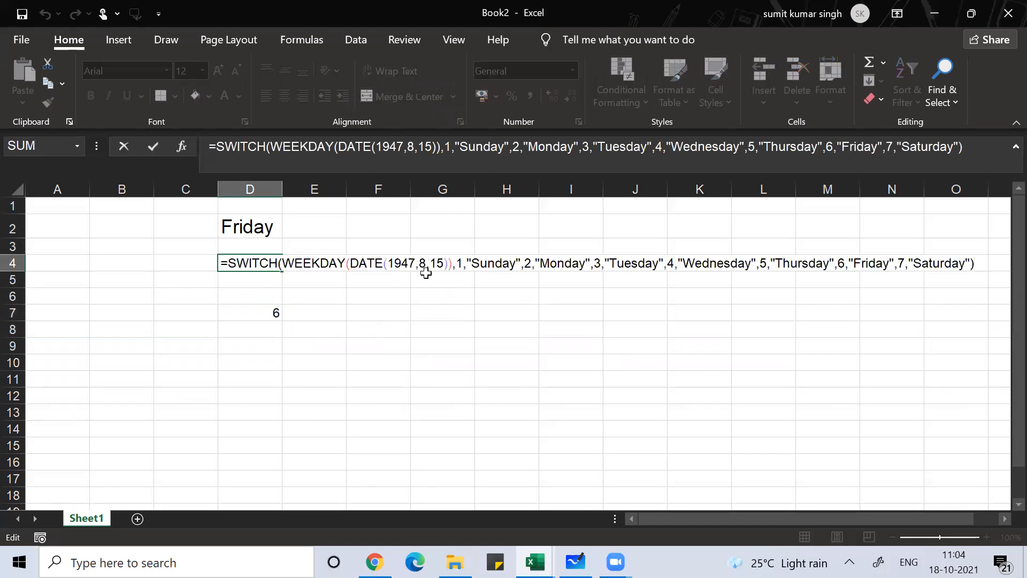
key("Return")
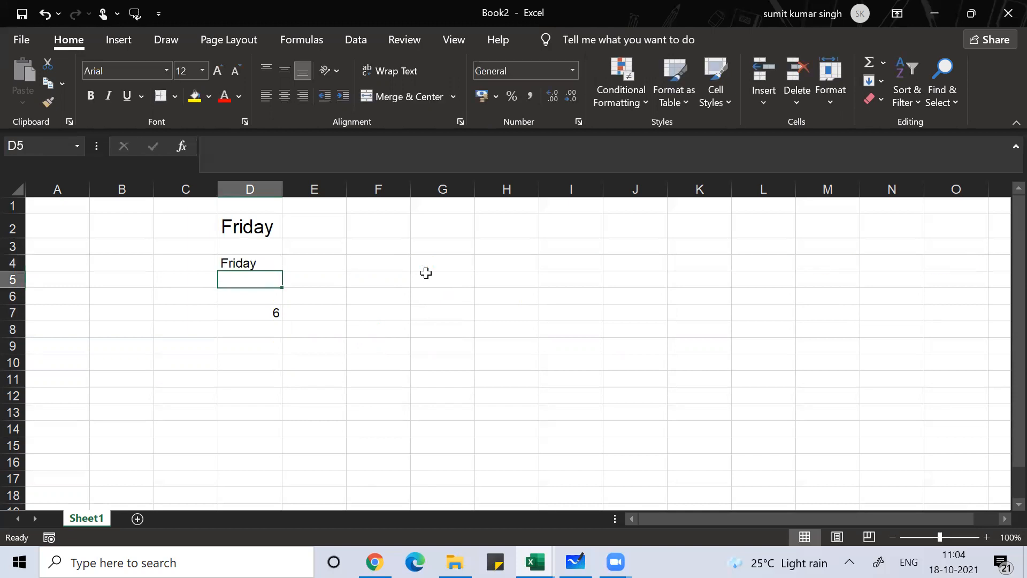
Step: Switch to Microsoft Whiteboard and examine the handwritten calendar notes with the TEXT and SWITCH formulas
key("alt+Tab")
key("alt+Tab")
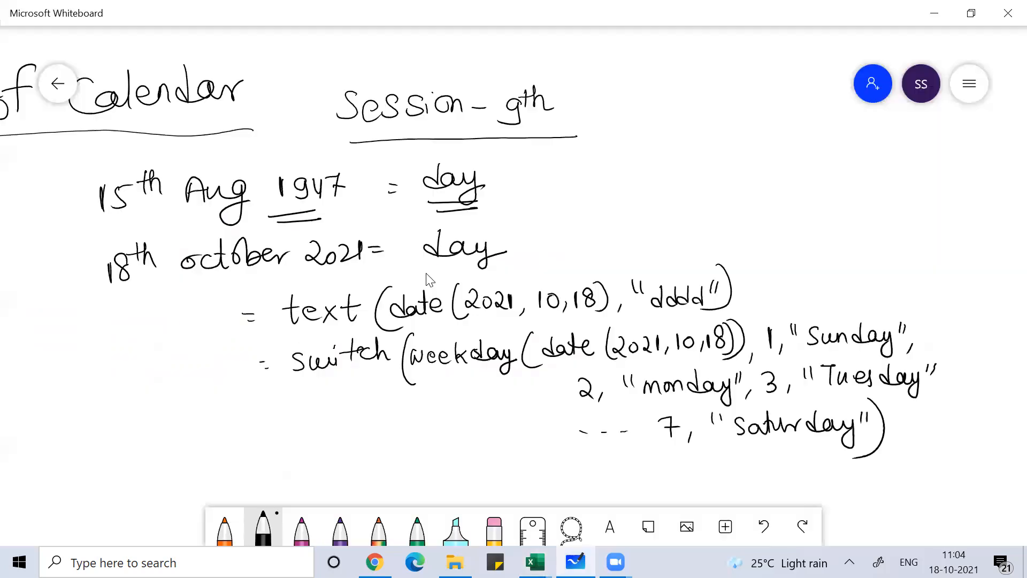
scroll(428, 279, "up", 5)
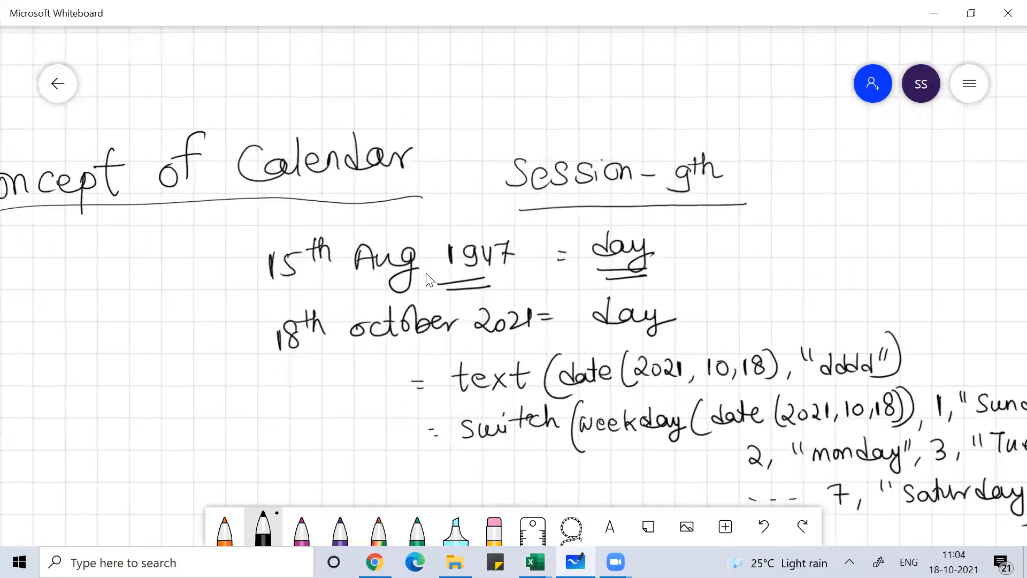
scroll(427, 273, "left", 1)
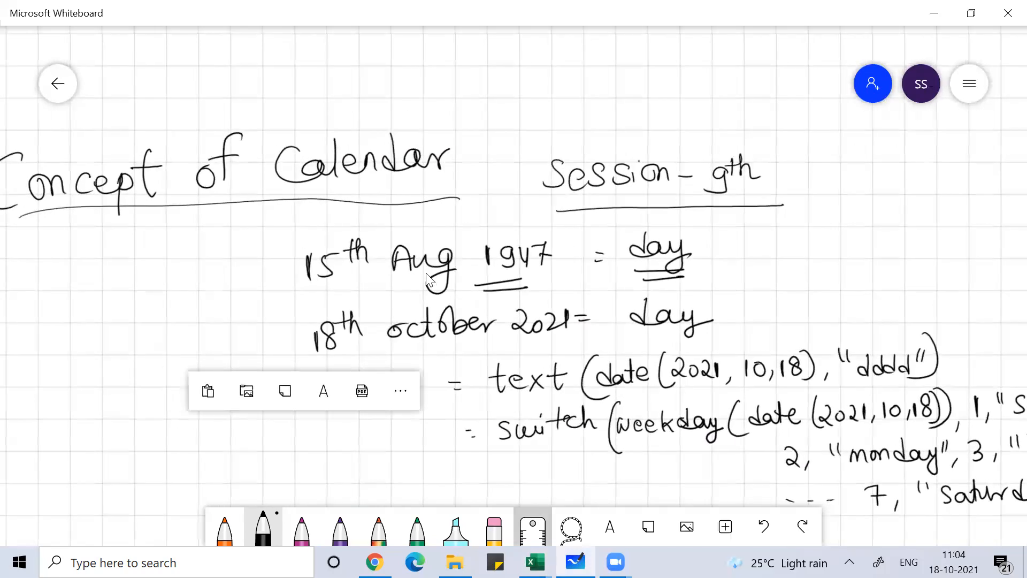
scroll(426, 273, "down", 3)
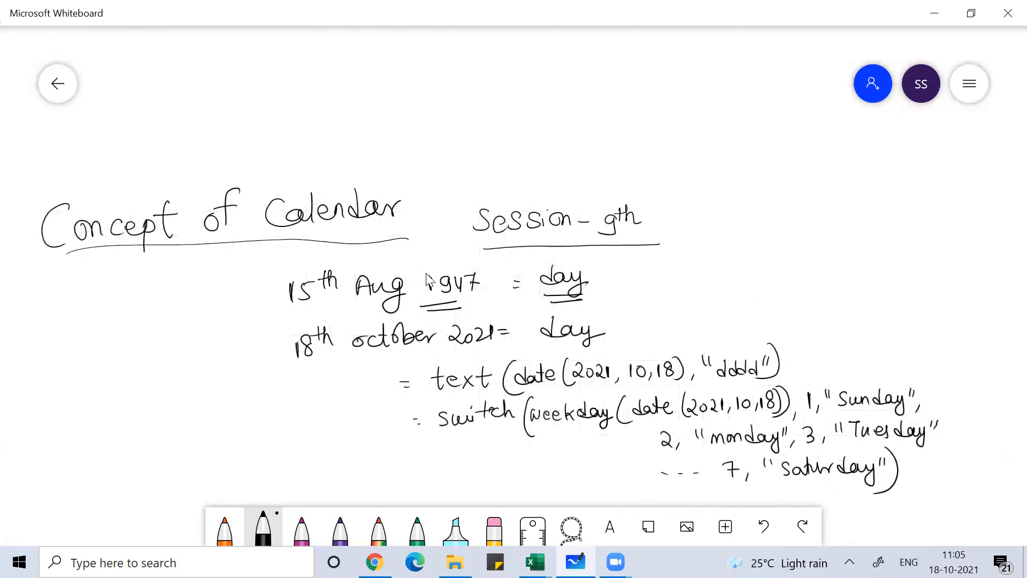
scroll(426, 278, "up", 4)
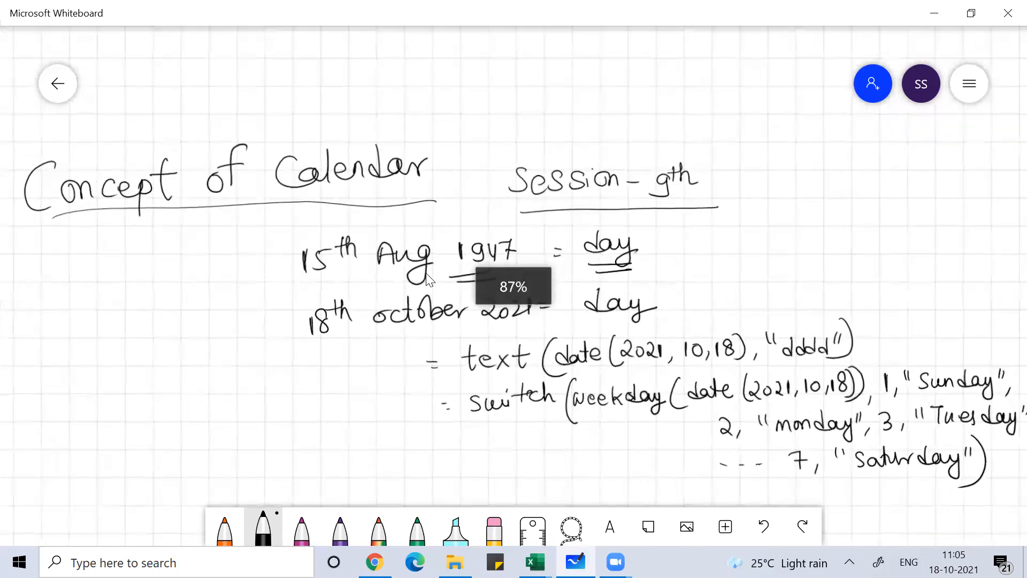
scroll(426, 278, "up", 1)
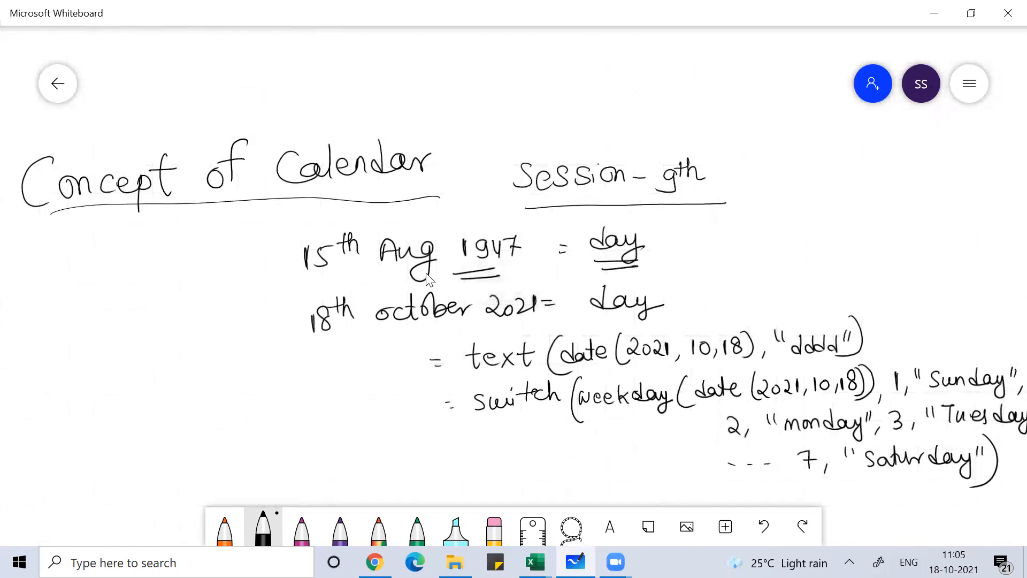